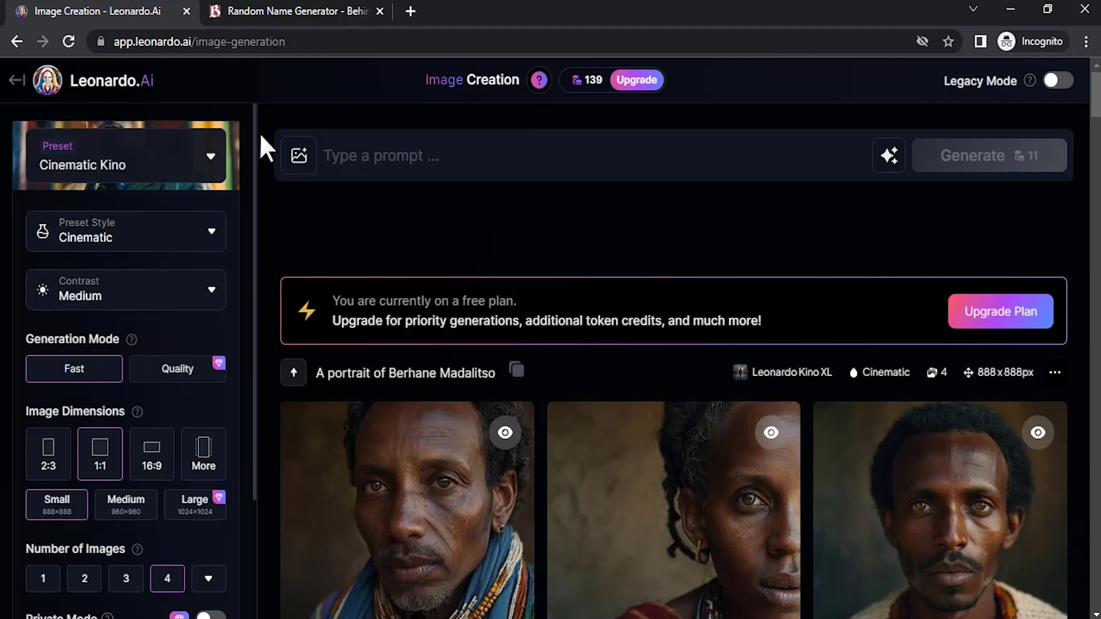
Choose Character Reference under Image Guidance, which brings up the paid upgrade plans.
{"action": "left_click", "coordinate": [299, 161]}
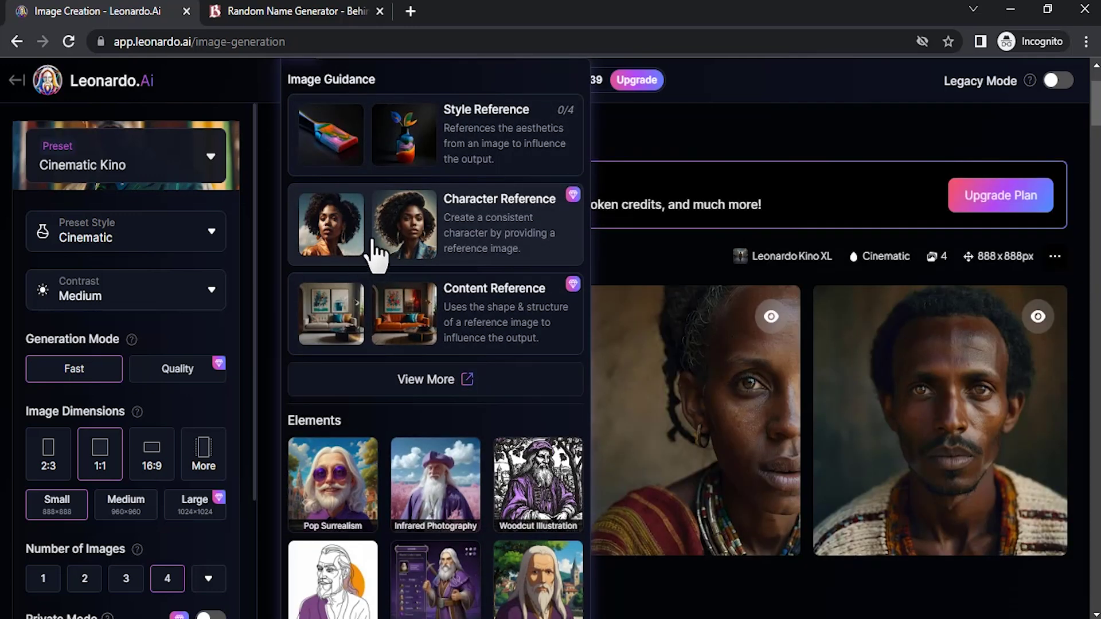
{"action": "left_click", "coordinate": [427, 244]}
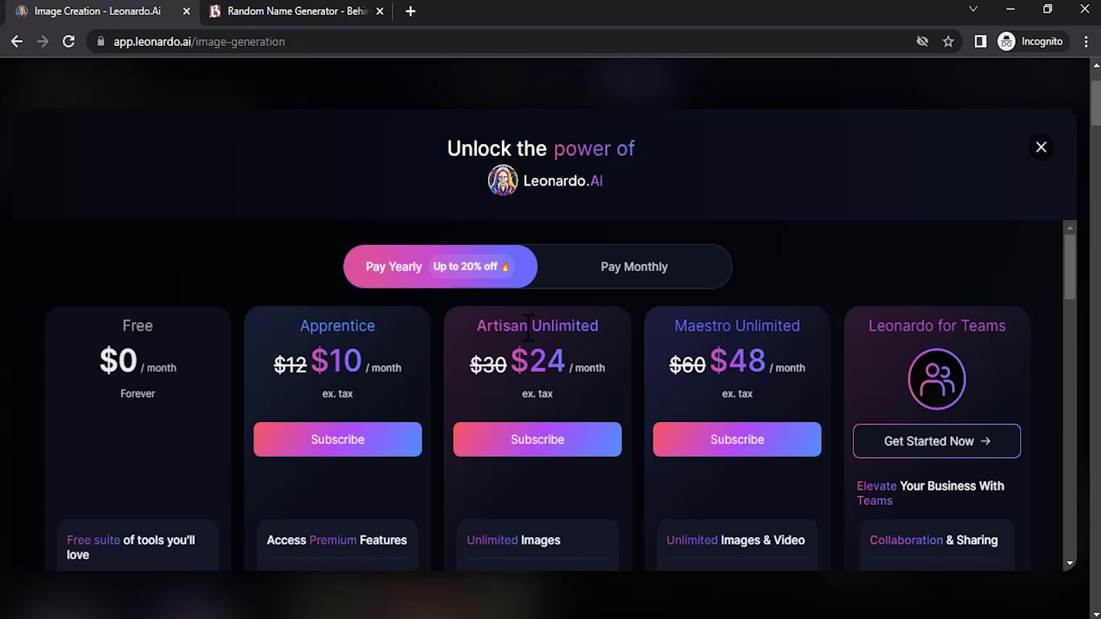
Show the plans' monthly prices, then dismiss the pricing offer.
{"action": "left_click", "coordinate": [650, 285]}
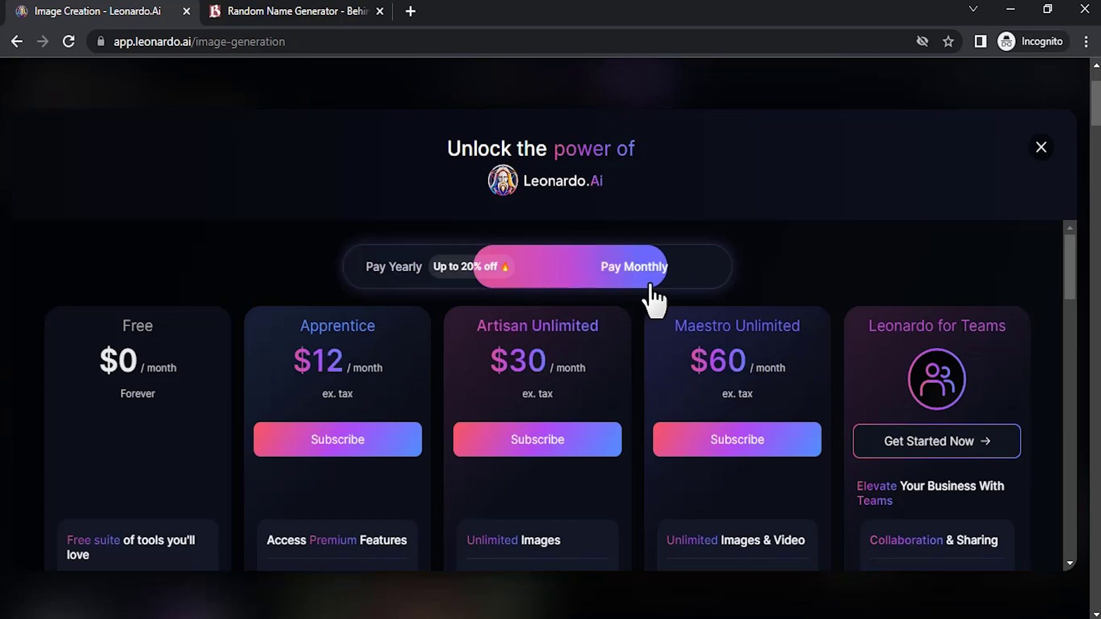
{"action": "left_click", "coordinate": [1041, 148]}
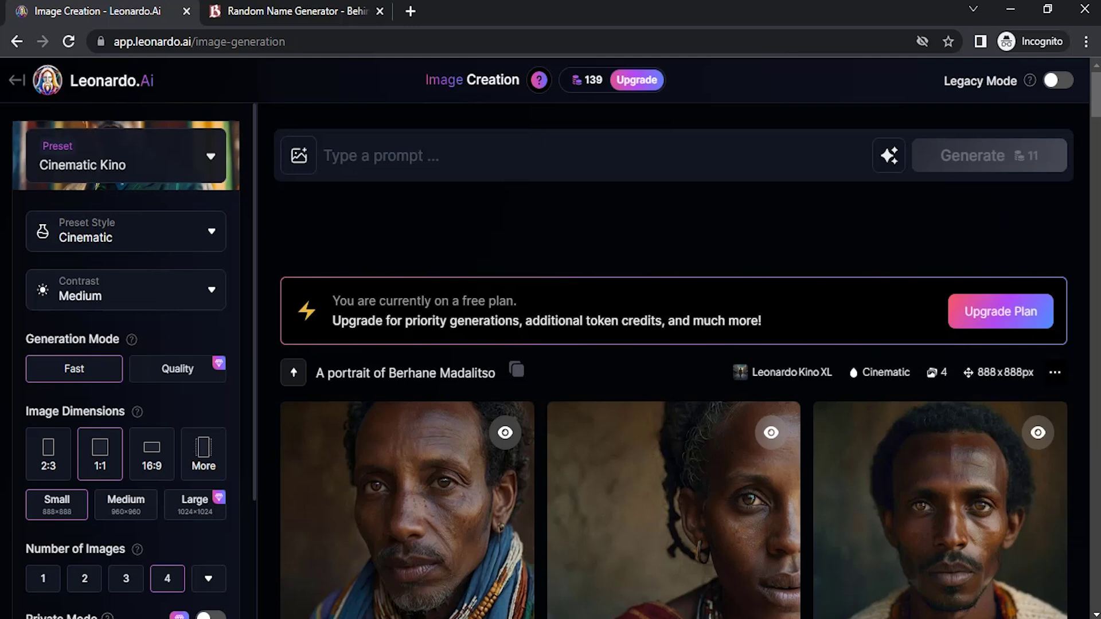
{"action": "scroll", "coordinate": [491, 229], "scroll_direction": "down", "scroll_amount": 10}
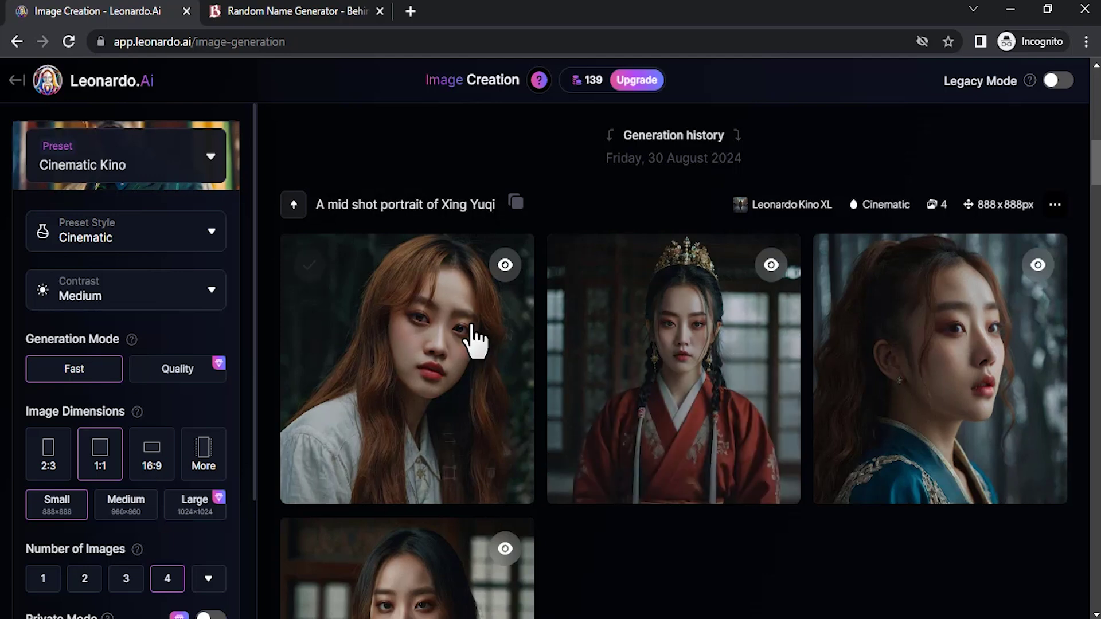
{"action": "scroll", "coordinate": [762, 424], "scroll_direction": "down", "scroll_amount": 2}
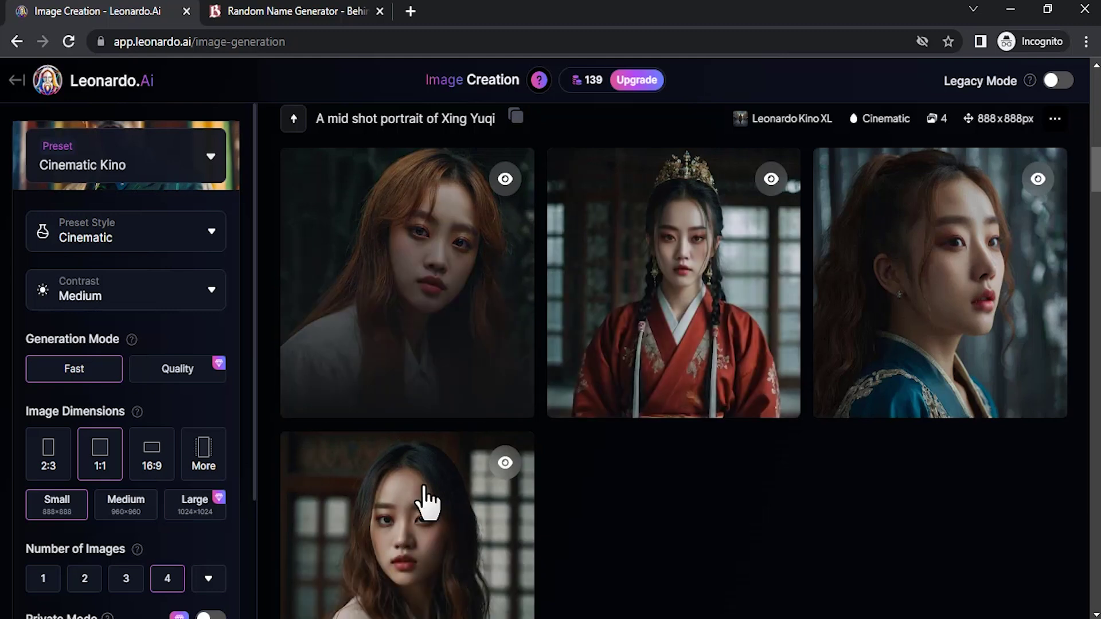
{"action": "scroll", "coordinate": [487, 150], "scroll_direction": "down", "scroll_amount": 2}
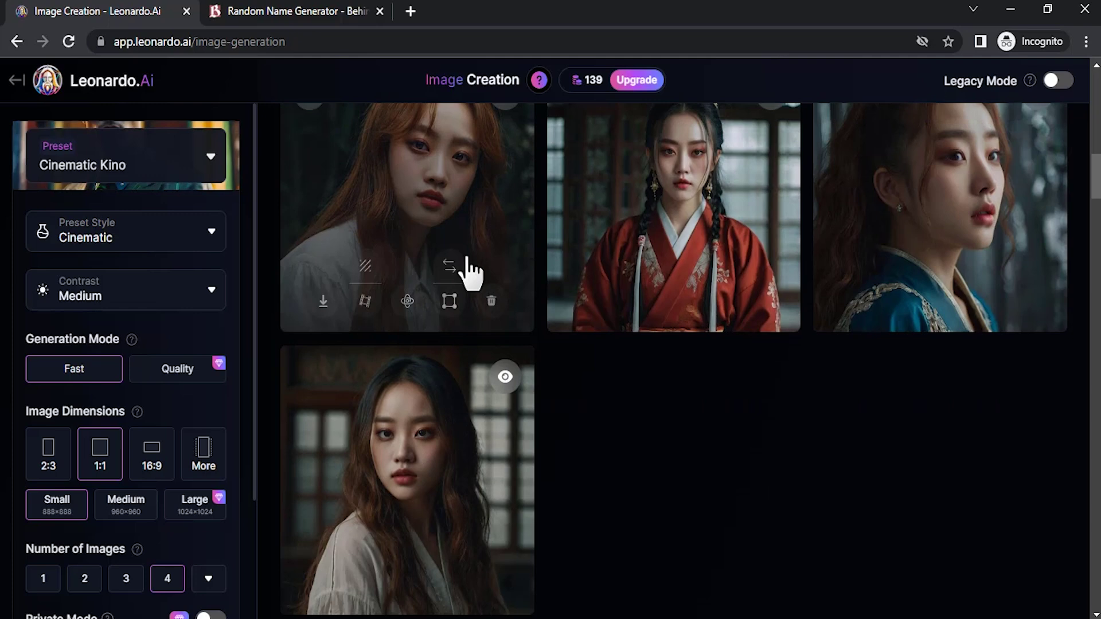
{"action": "scroll", "coordinate": [504, 390], "scroll_direction": "up", "scroll_amount": 15}
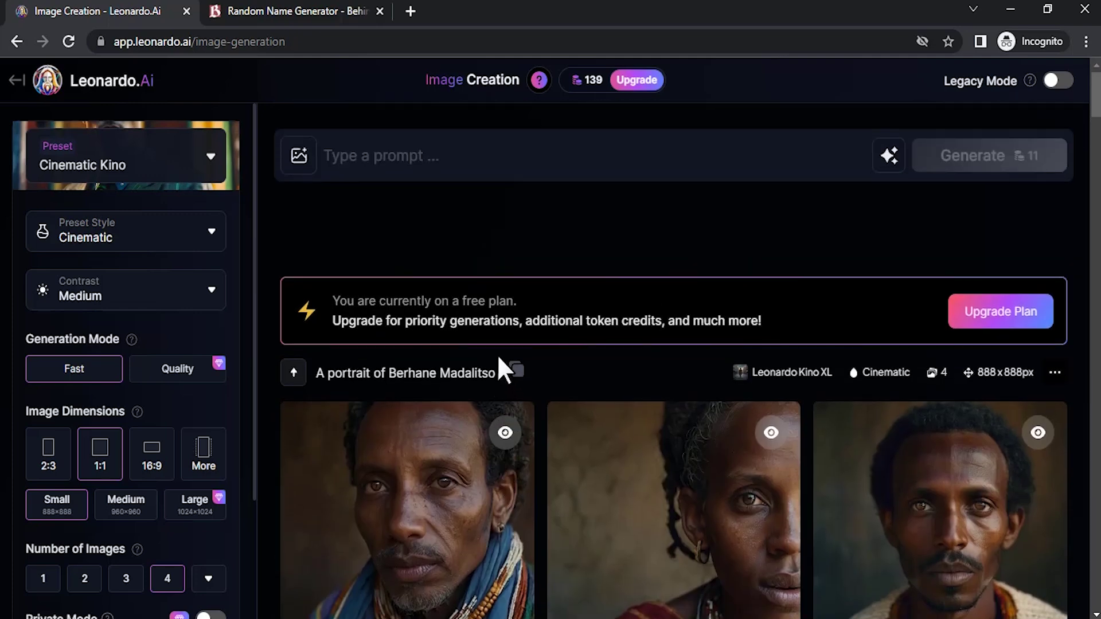
Set the Behind the Name random generator to masculine Greek names.
{"action": "left_click", "coordinate": [336, 10]}
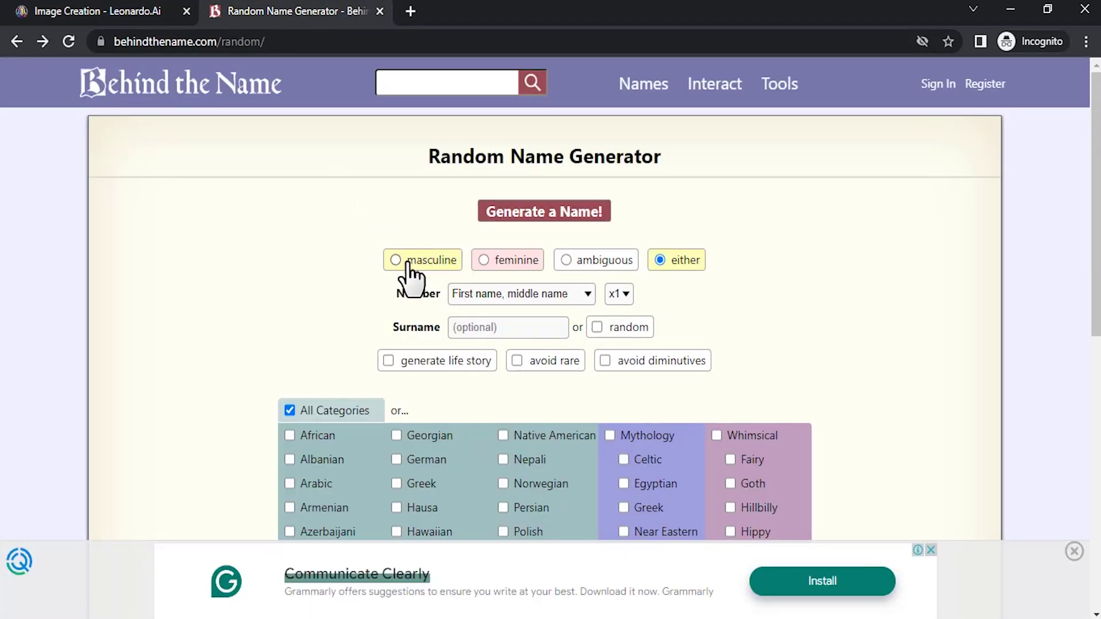
{"action": "scroll", "coordinate": [413, 287], "scroll_direction": "down", "scroll_amount": 1}
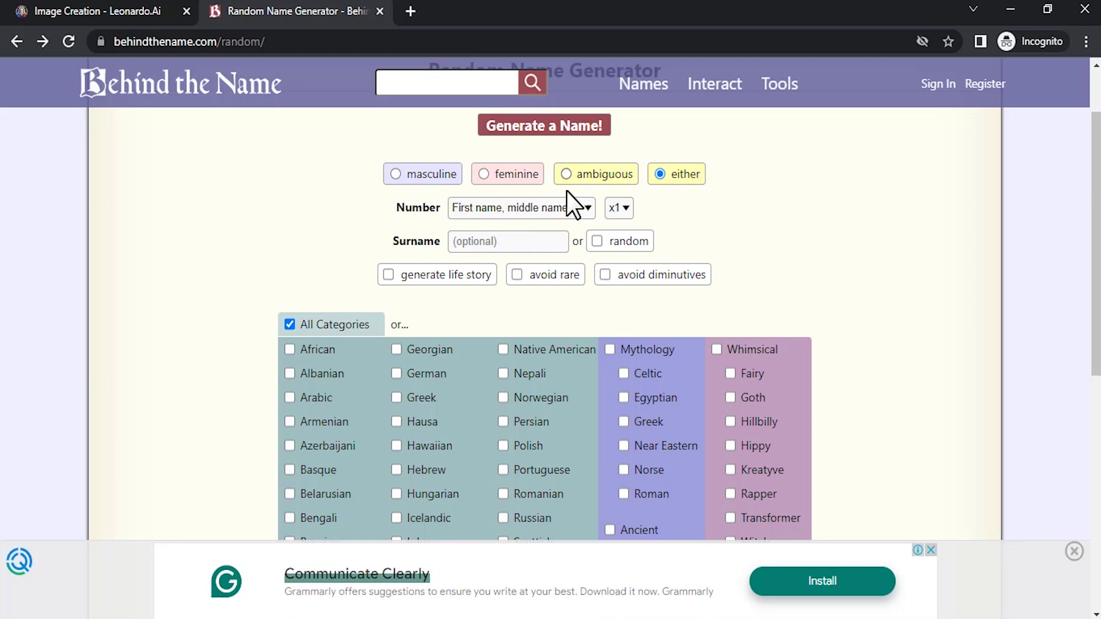
{"action": "left_click", "coordinate": [416, 174]}
{"action": "scroll", "coordinate": [396, 333], "scroll_direction": "down", "scroll_amount": 1}
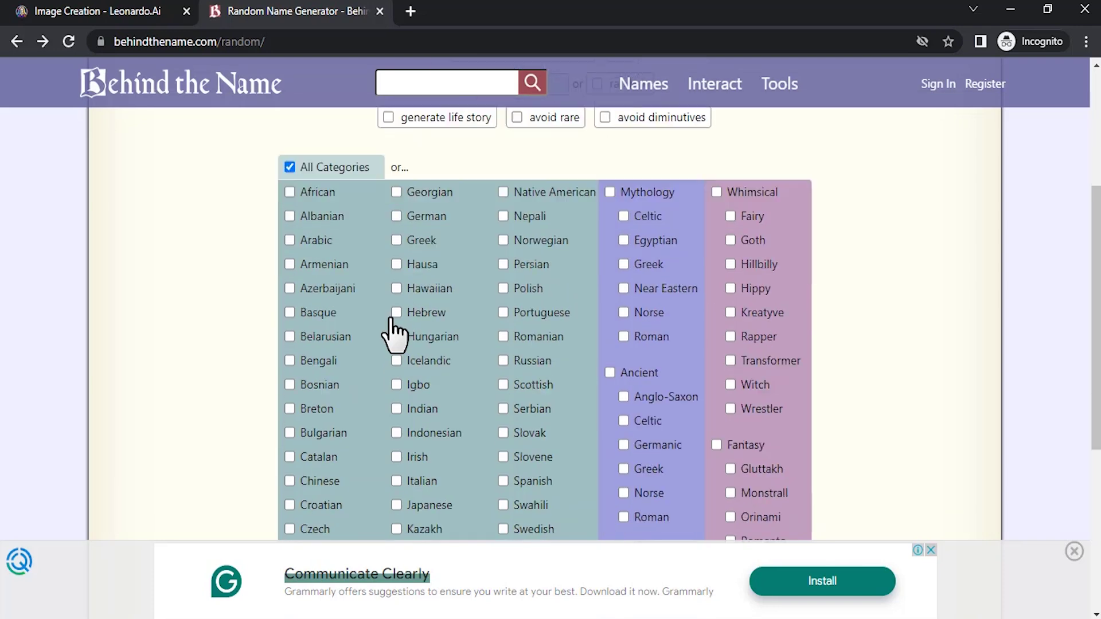
{"action": "scroll", "coordinate": [590, 344], "scroll_direction": "down", "scroll_amount": 3}
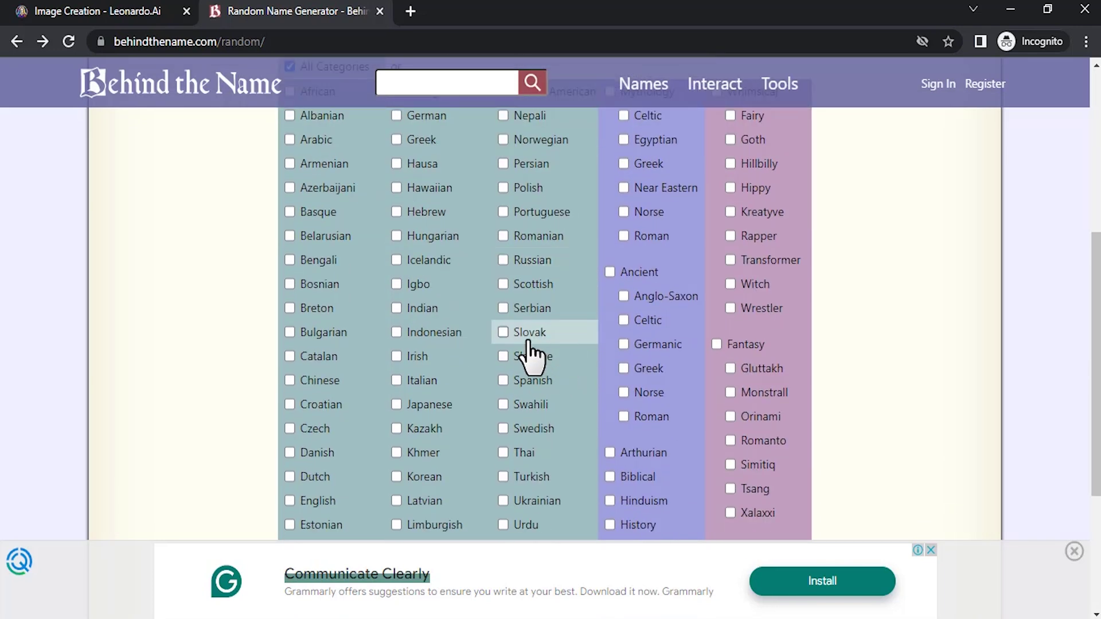
{"action": "scroll", "coordinate": [522, 358], "scroll_direction": "up", "scroll_amount": 1}
{"action": "left_click", "coordinate": [447, 227]}
Generate a random name and select it for copying.
{"action": "scroll", "coordinate": [509, 310], "scroll_direction": "down", "scroll_amount": 5}
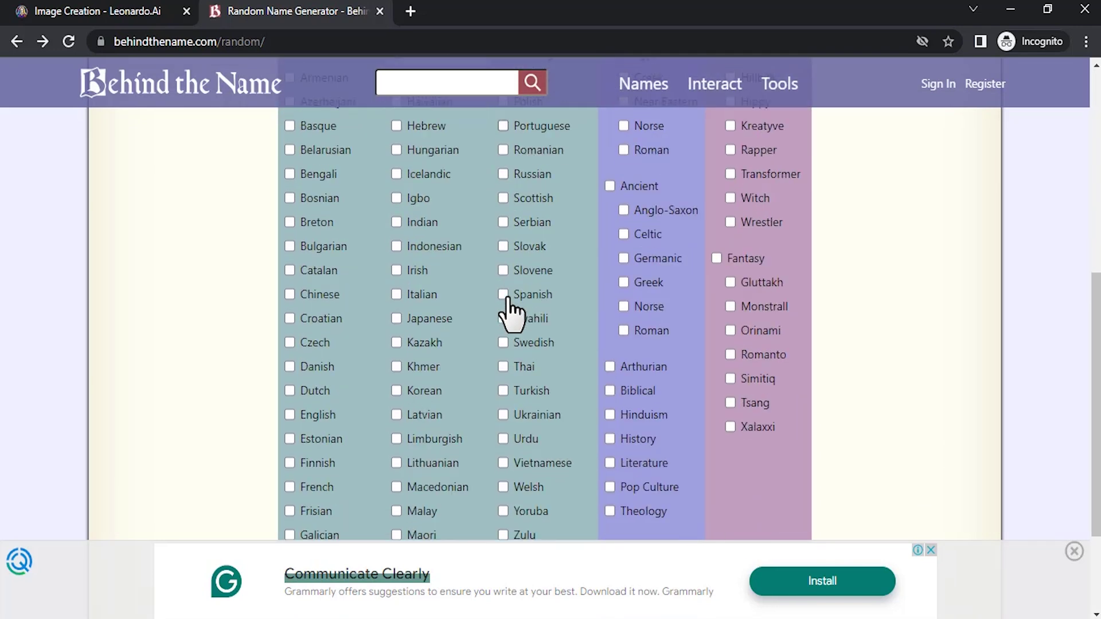
{"action": "left_click", "coordinate": [579, 428]}
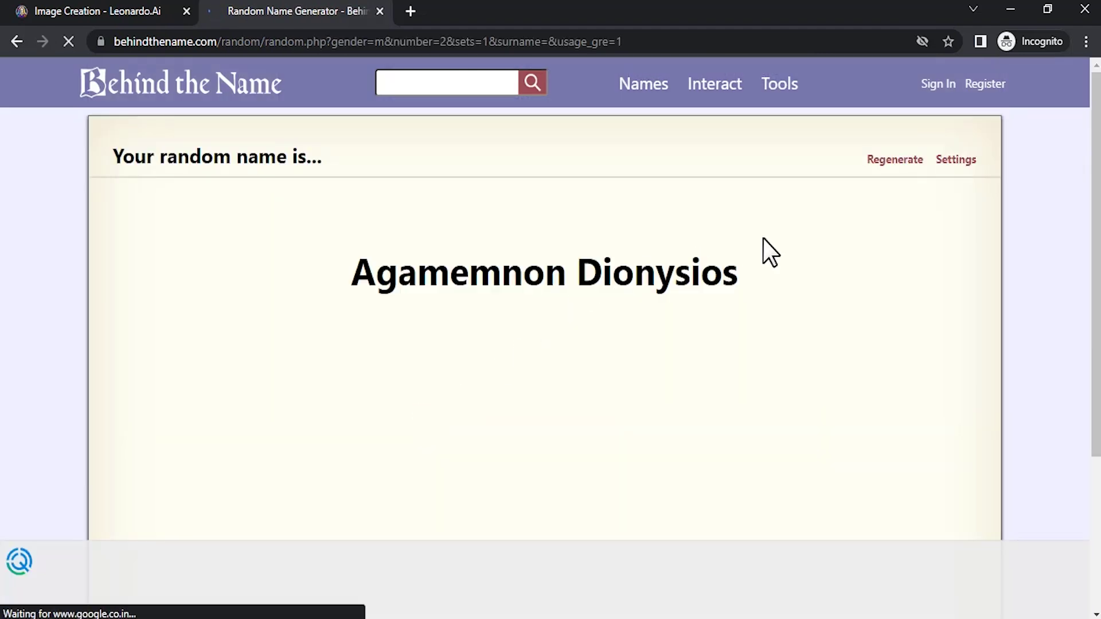
{"action": "left_click_drag", "start_coordinate": [742, 272], "coordinate": [315, 267]}
{"action": "key", "text": "ctrl+c"}
Generate four images from the prompt 'A portrait of' followed by the pasted Greek name.
{"action": "left_click", "coordinate": [76, 12]}
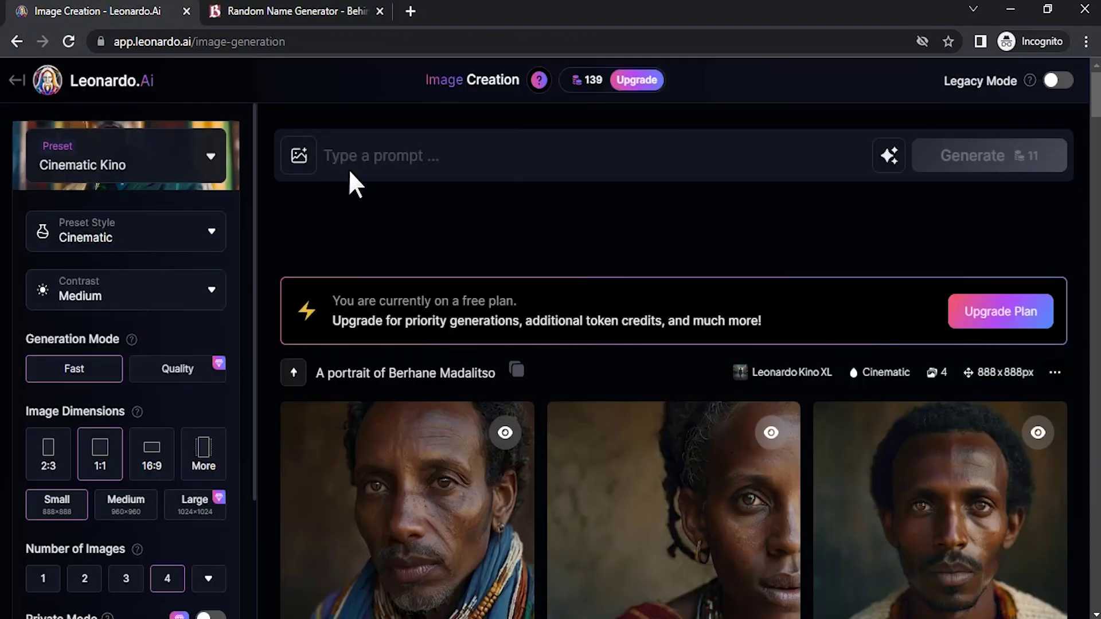
{"action": "left_click", "coordinate": [392, 163]}
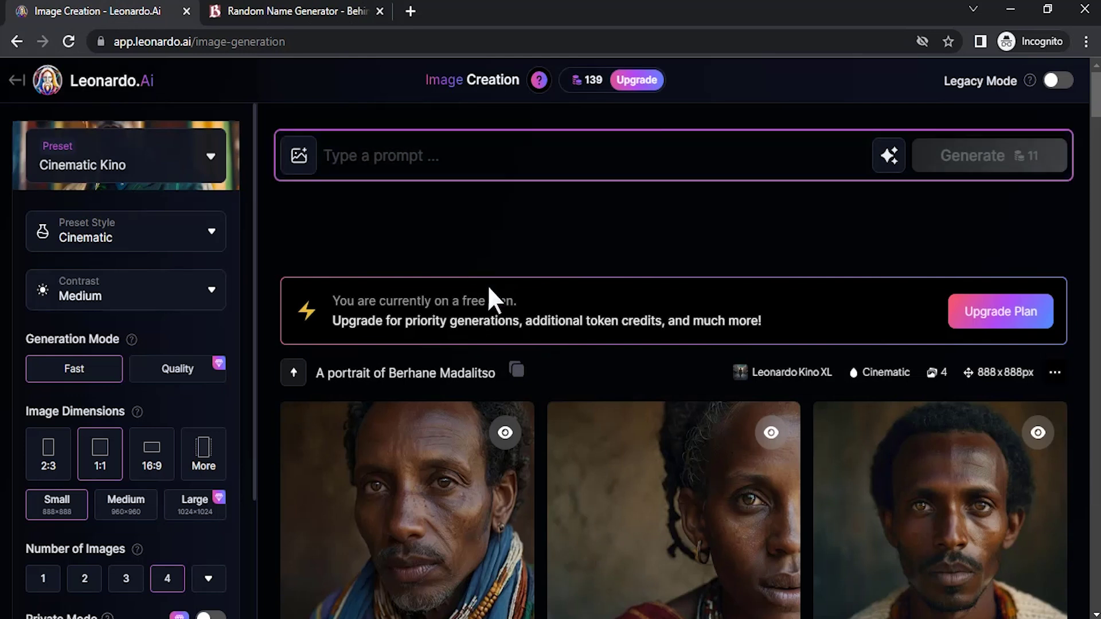
{"action": "type", "text": "A"}
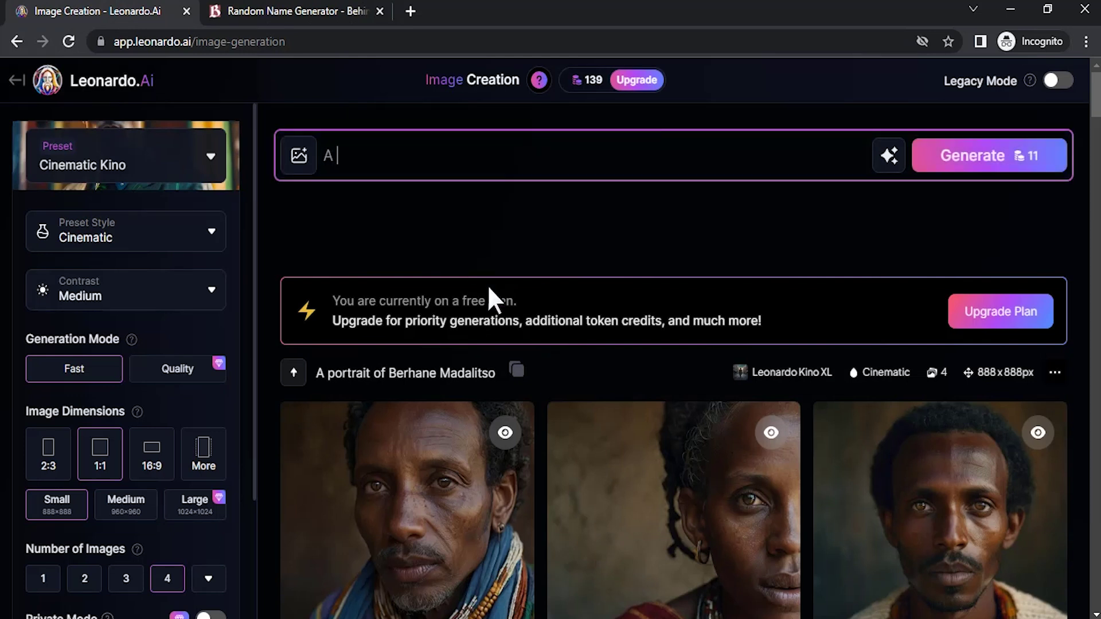
{"action": "type", "text": " portrait of"}
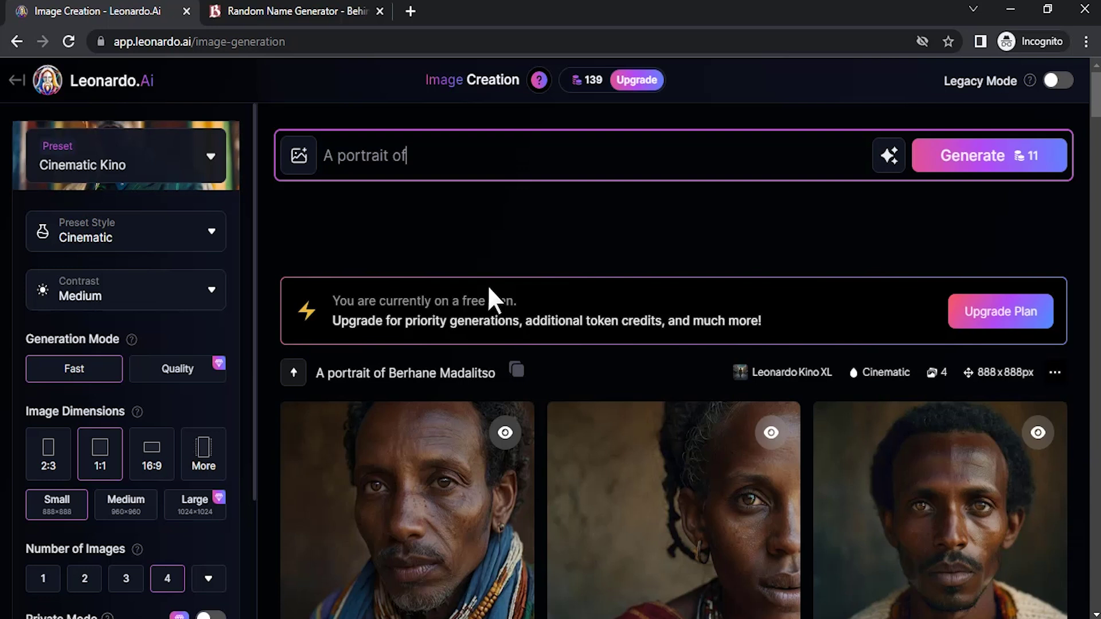
{"action": "key", "text": "ctrl+v"}
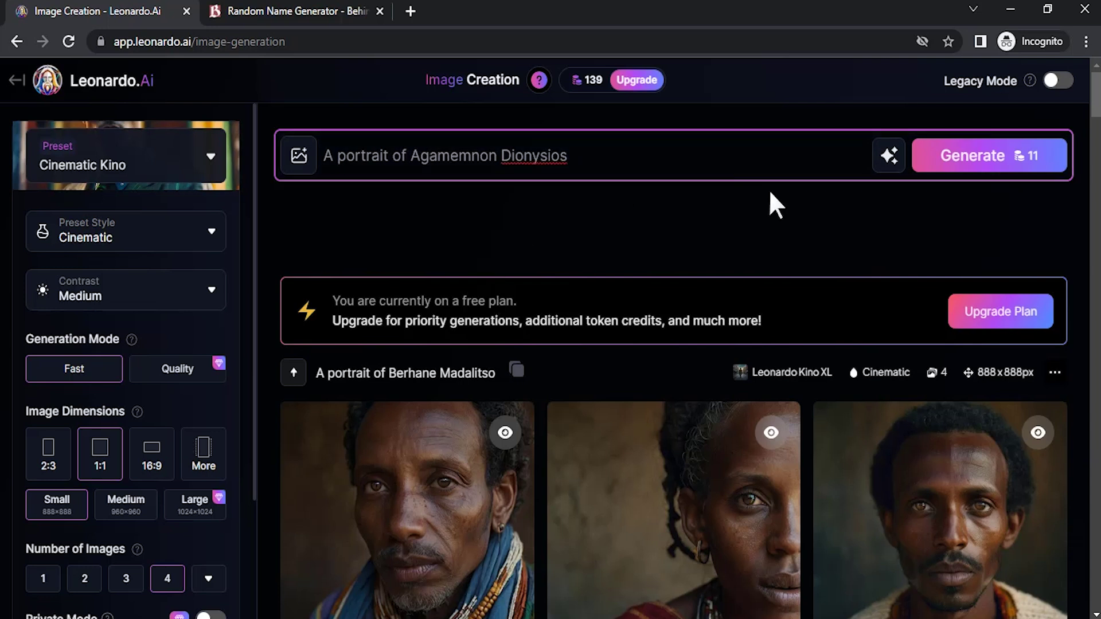
{"action": "left_click", "coordinate": [990, 163]}
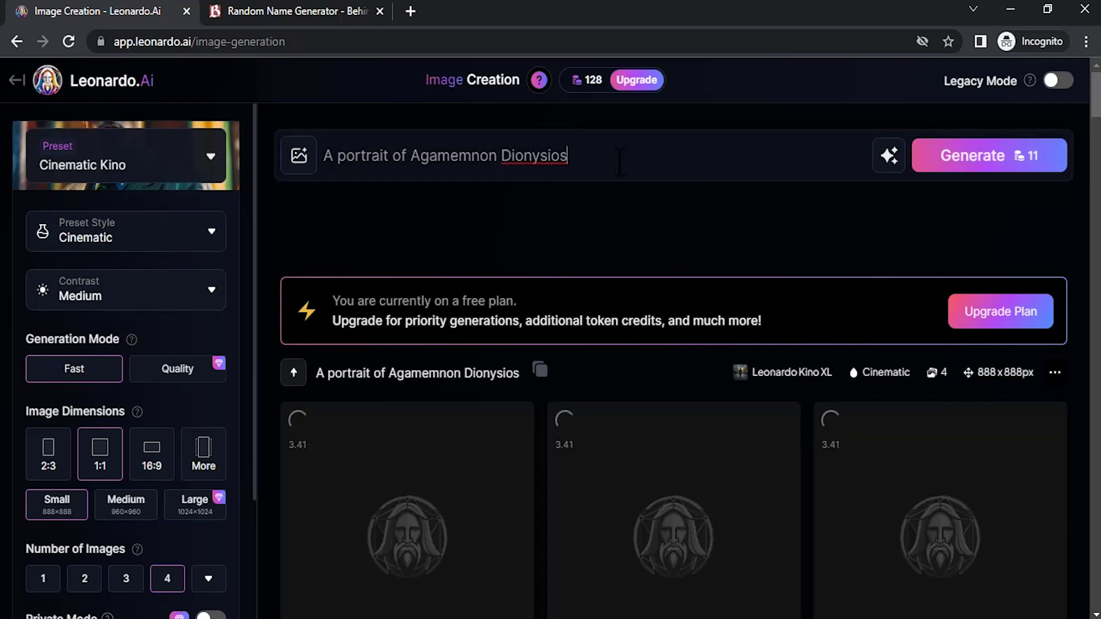
{"action": "left_click", "coordinate": [620, 162]}
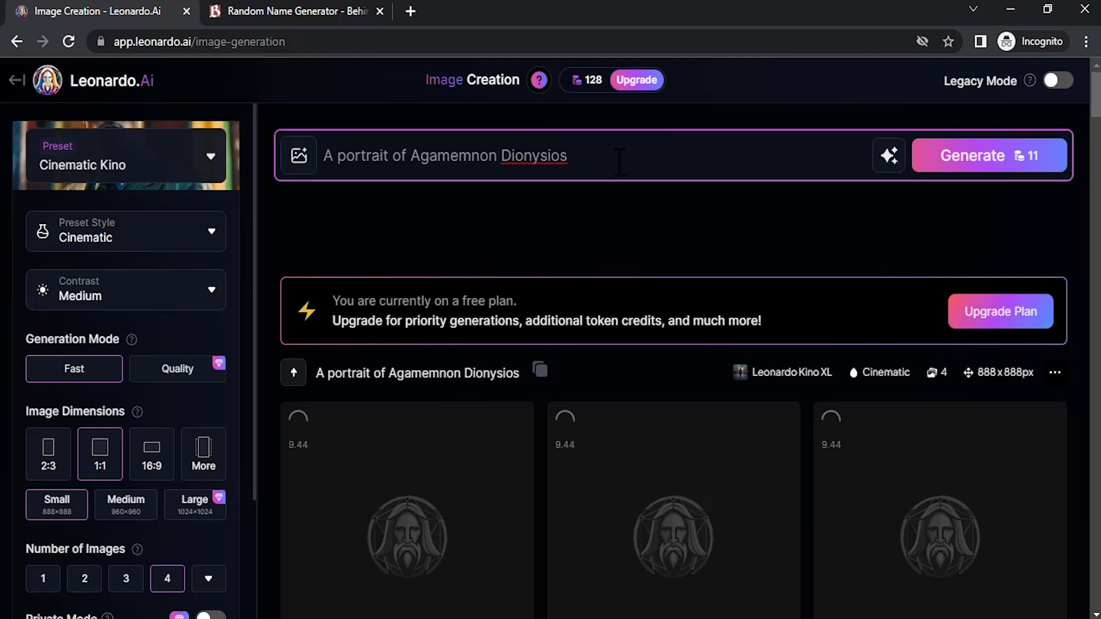
{"action": "type", "text": "in the colosseum"}
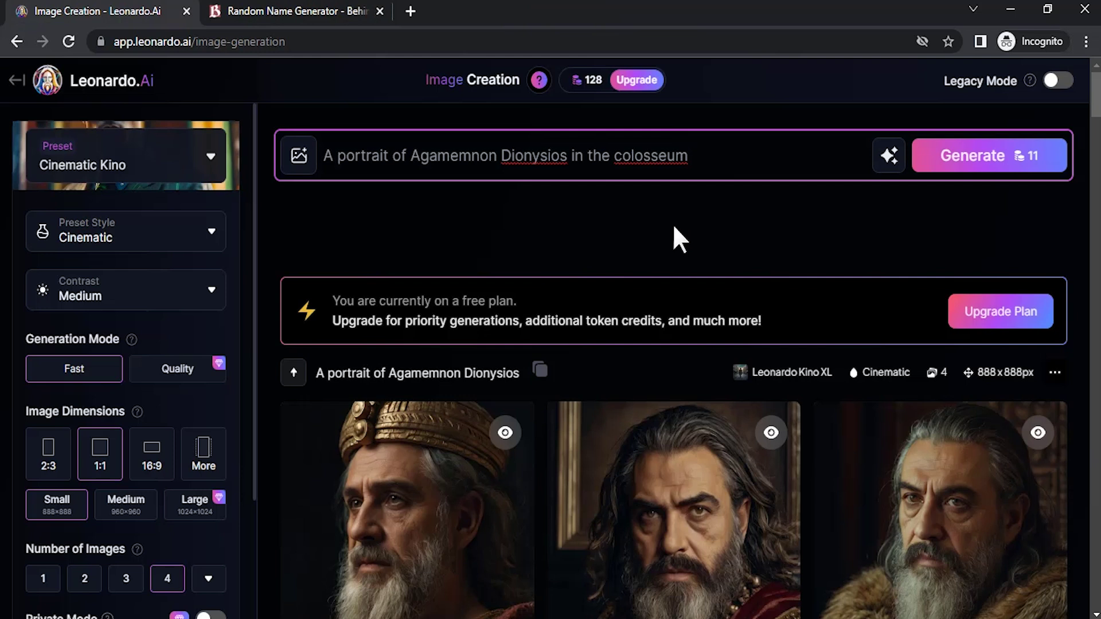
{"action": "left_click", "coordinate": [1009, 164]}
{"action": "scroll", "coordinate": [814, 289], "scroll_direction": "down", "scroll_amount": 8}
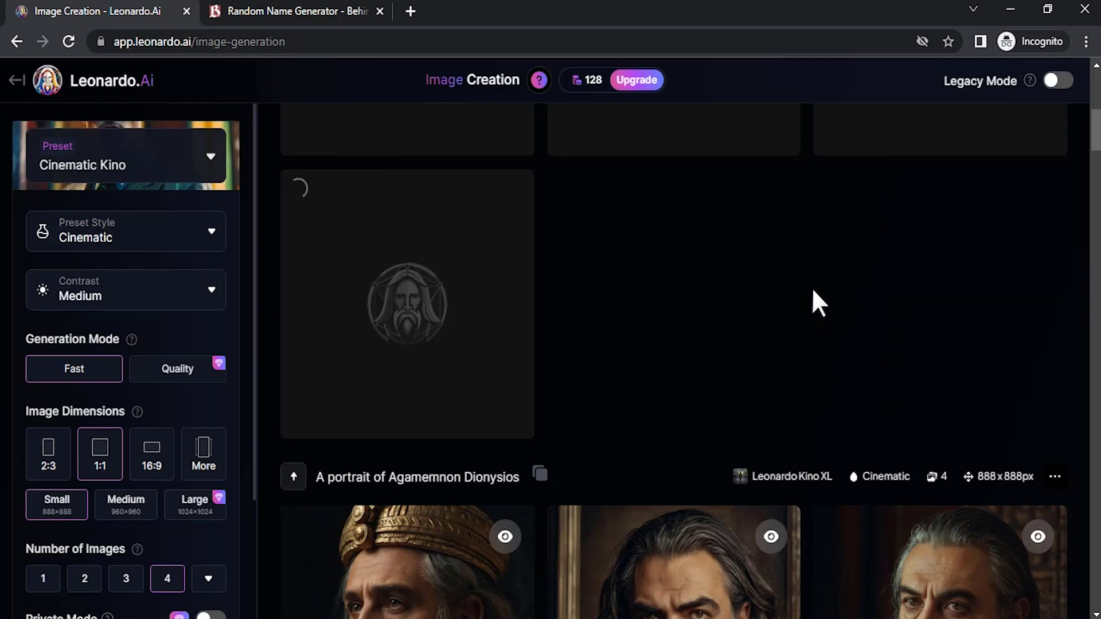
{"action": "scroll", "coordinate": [813, 291], "scroll_direction": "down", "scroll_amount": 6}
{"action": "scroll", "coordinate": [499, 379], "scroll_direction": "down", "scroll_amount": 3}
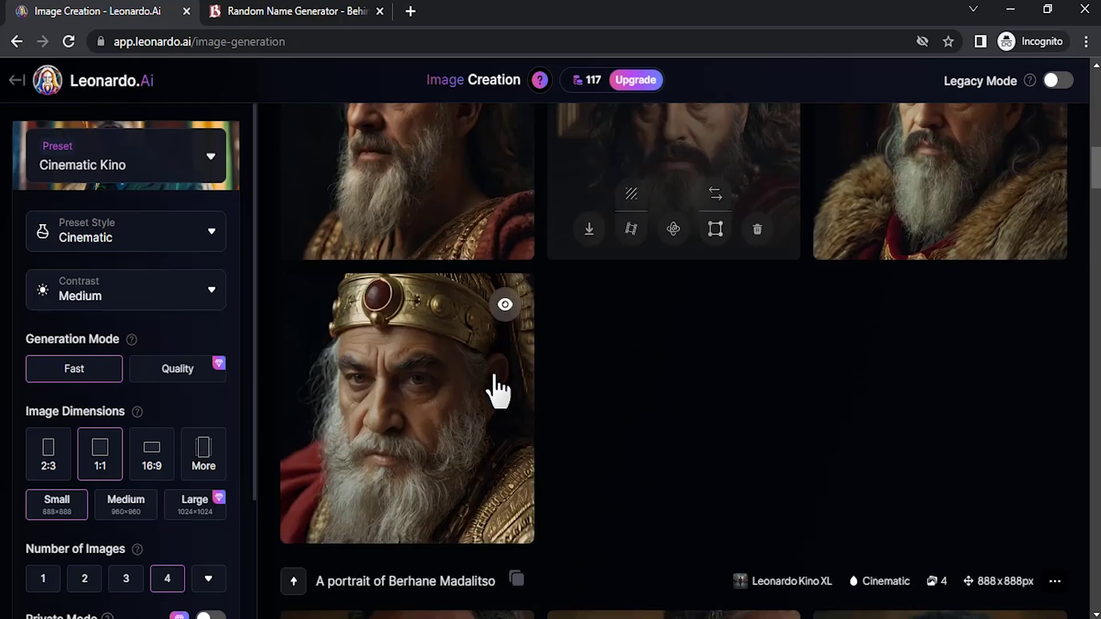
{"action": "scroll", "coordinate": [503, 399], "scroll_direction": "up", "scroll_amount": 1}
{"action": "scroll", "coordinate": [884, 282], "scroll_direction": "up", "scroll_amount": 1}
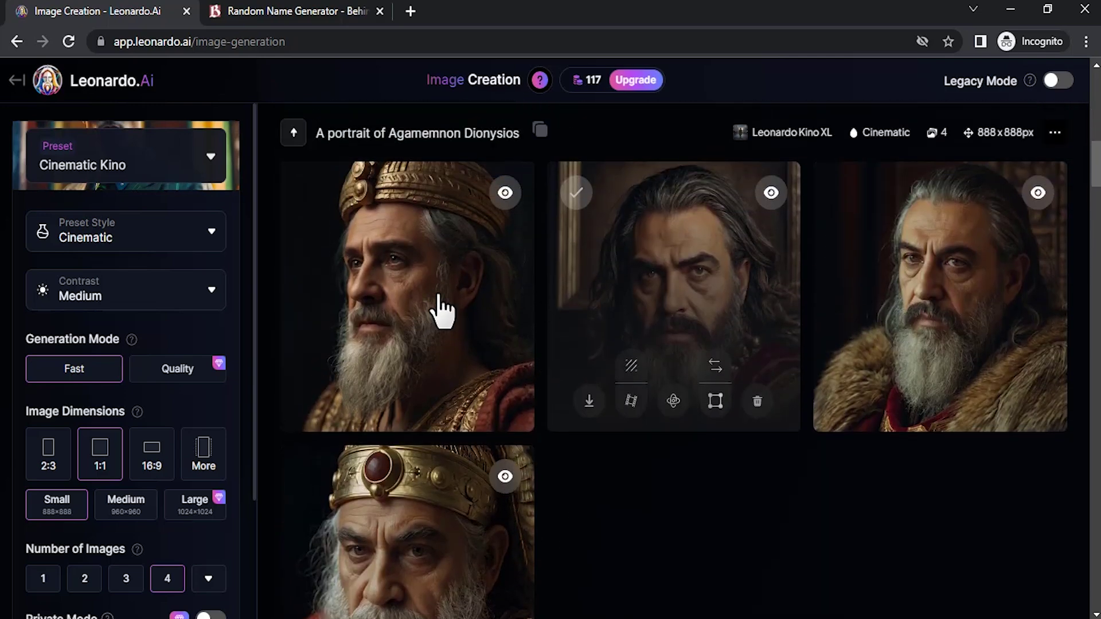
{"action": "scroll", "coordinate": [629, 373], "scroll_direction": "down", "scroll_amount": 1}
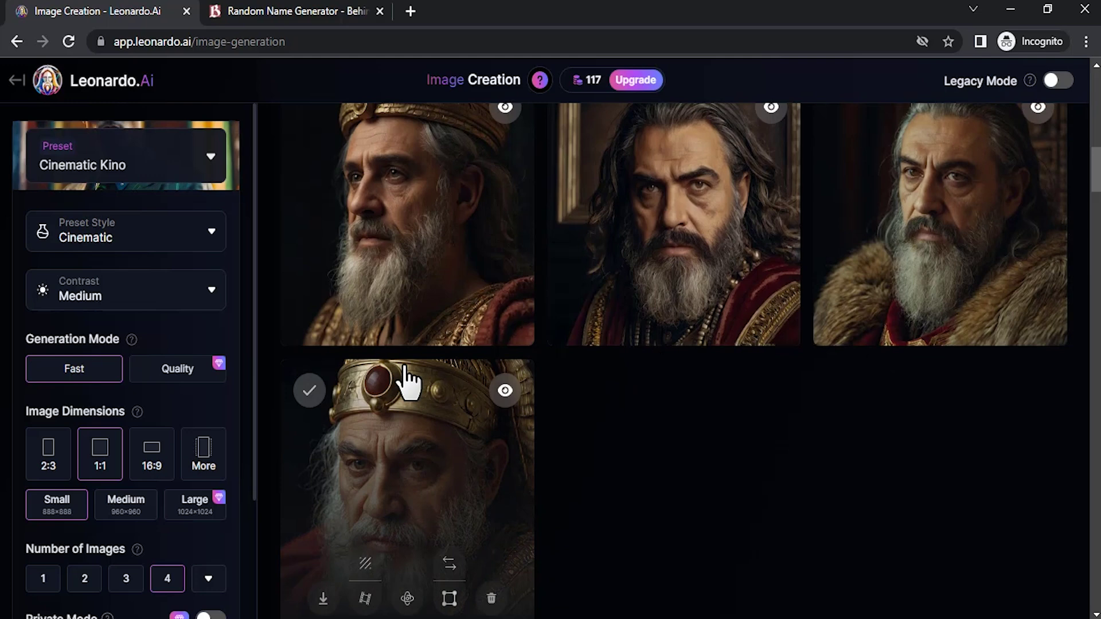
{"action": "scroll", "coordinate": [449, 484], "scroll_direction": "up", "scroll_amount": 1}
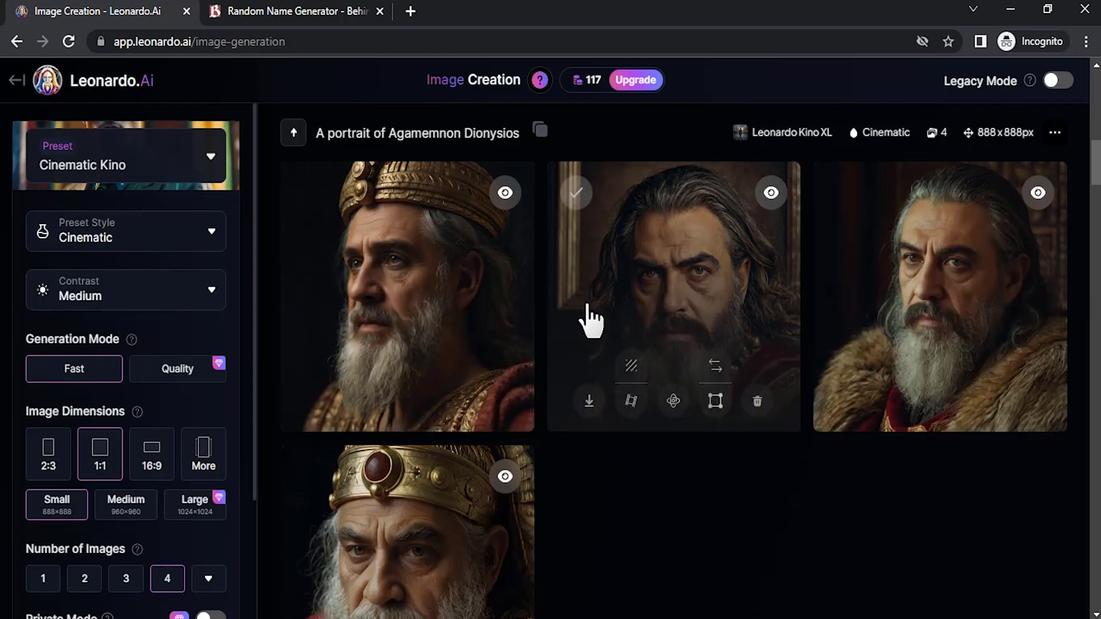
{"action": "scroll", "coordinate": [774, 402], "scroll_direction": "up", "scroll_amount": 1}
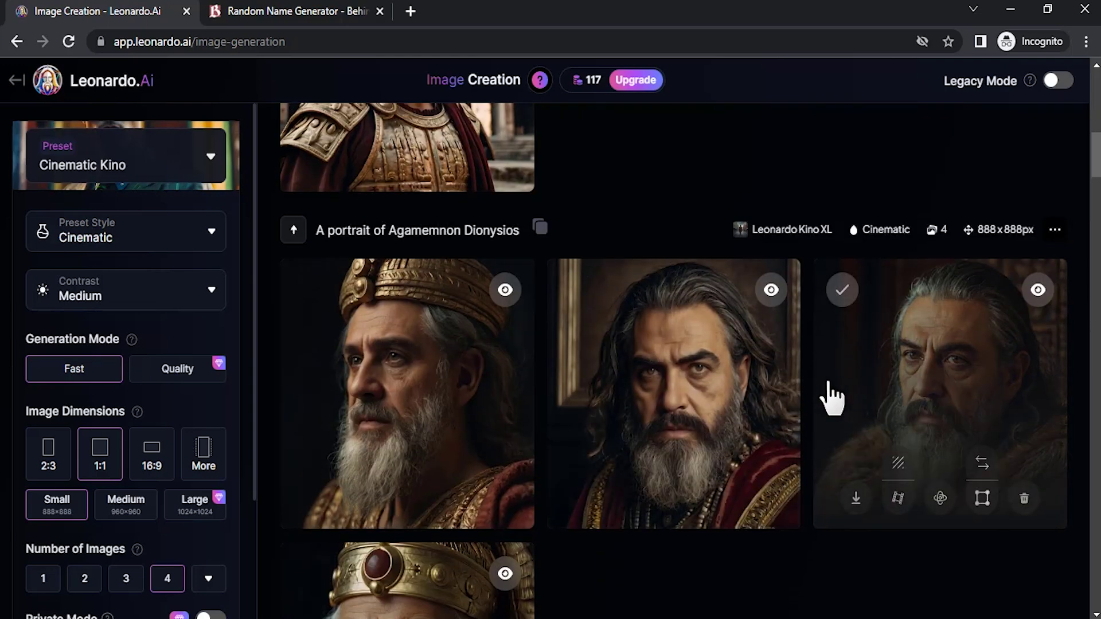
{"action": "scroll", "coordinate": [831, 396], "scroll_direction": "up", "scroll_amount": 5}
{"action": "scroll", "coordinate": [924, 383], "scroll_direction": "up", "scroll_amount": 1}
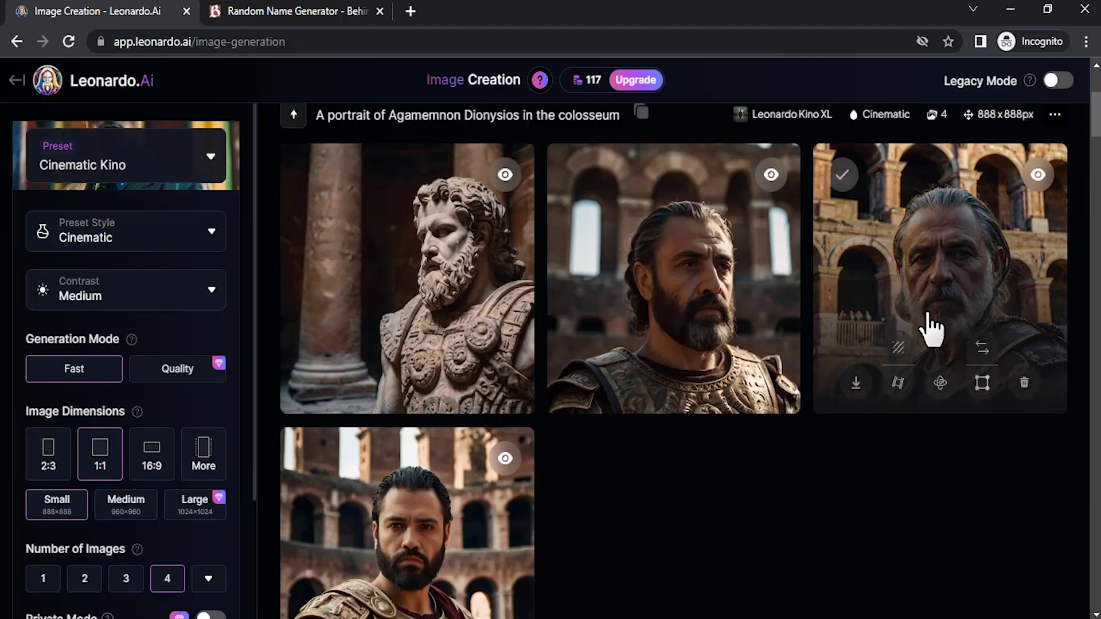
{"action": "scroll", "coordinate": [949, 298], "scroll_direction": "up", "scroll_amount": 3}
{"action": "scroll", "coordinate": [952, 322], "scroll_direction": "down", "scroll_amount": 2}
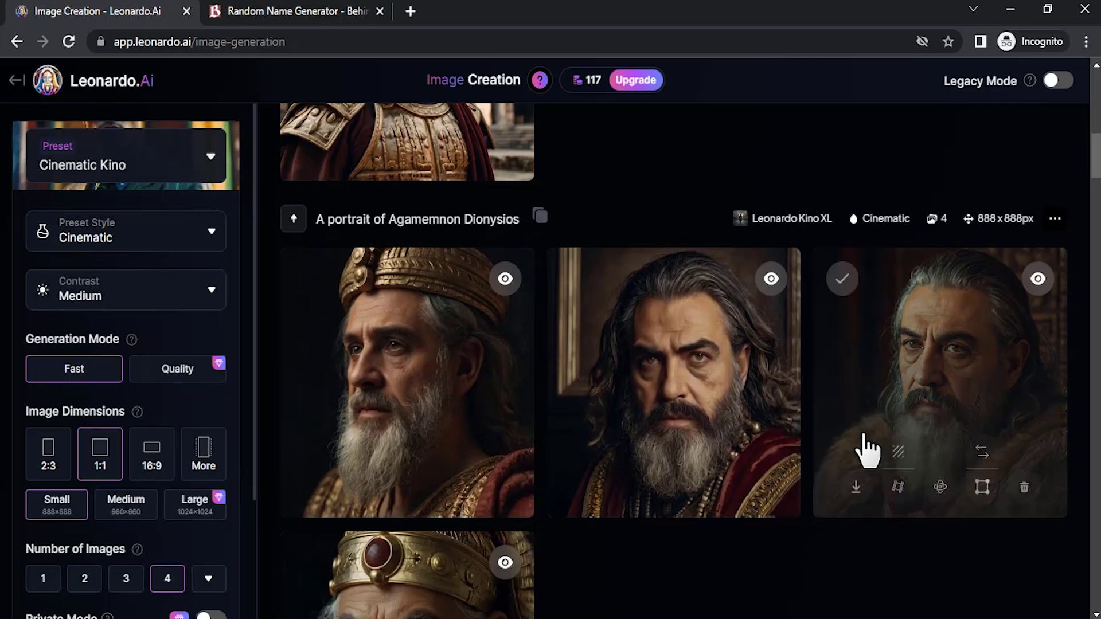
{"action": "scroll", "coordinate": [866, 449], "scroll_direction": "up", "scroll_amount": 3}
{"action": "scroll", "coordinate": [895, 437], "scroll_direction": "down", "scroll_amount": 5}
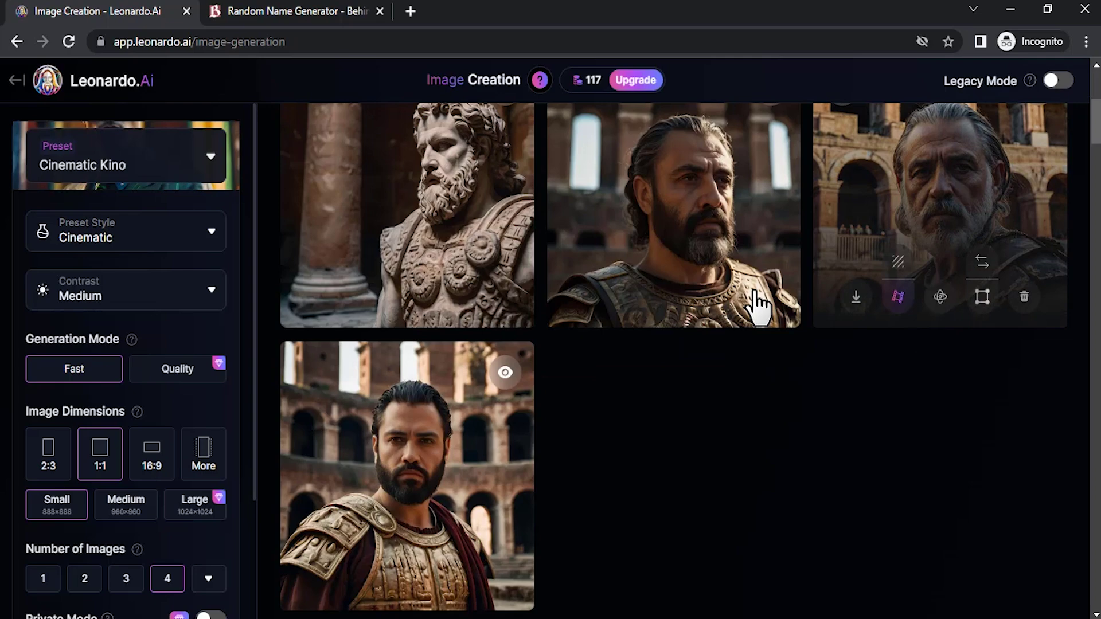
{"action": "scroll", "coordinate": [745, 287], "scroll_direction": "down", "scroll_amount": 4}
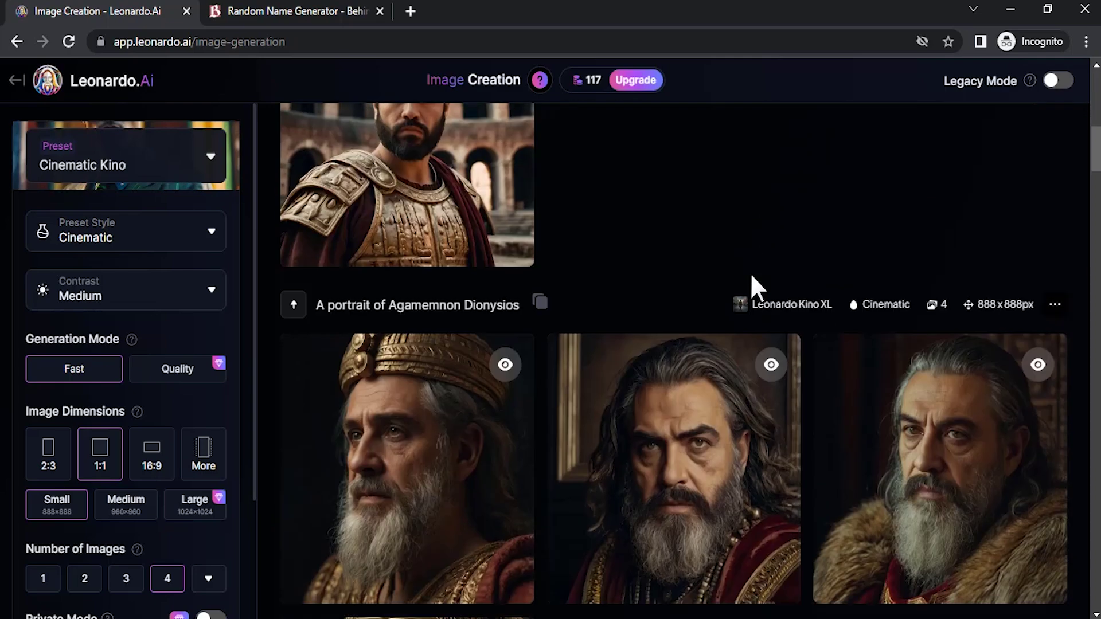
{"action": "scroll", "coordinate": [750, 276], "scroll_direction": "up", "scroll_amount": 5}
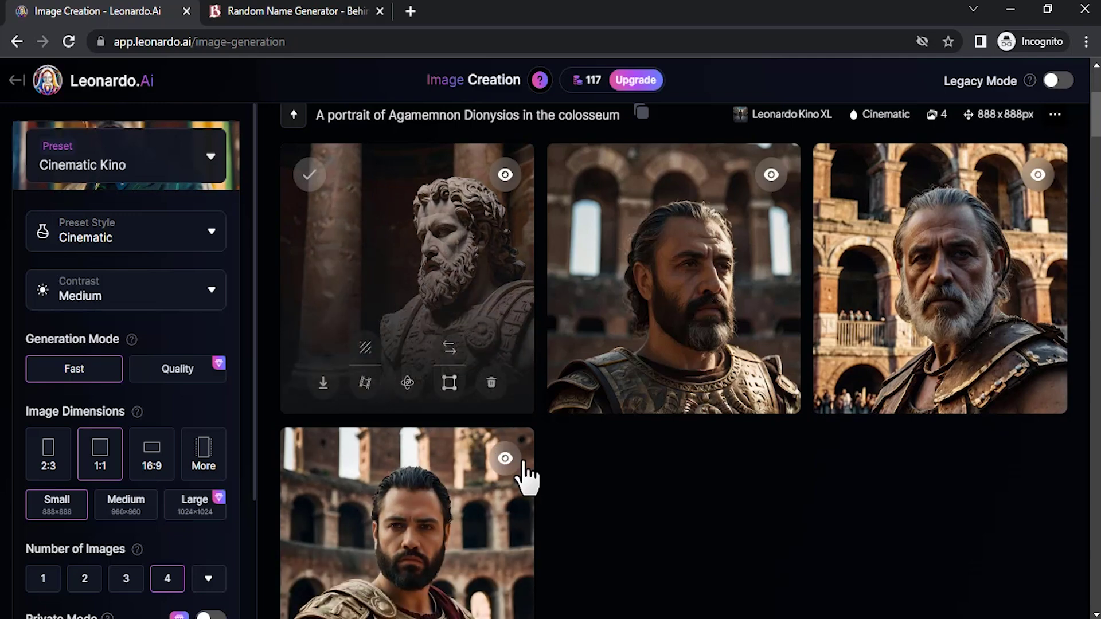
Generate a batch from 'A full portrait of Agamemnon Dionysios' and compare it with earlier batches.
{"action": "scroll", "coordinate": [364, 227], "scroll_direction": "up", "scroll_amount": 5}
{"action": "type", "text": "ul"}
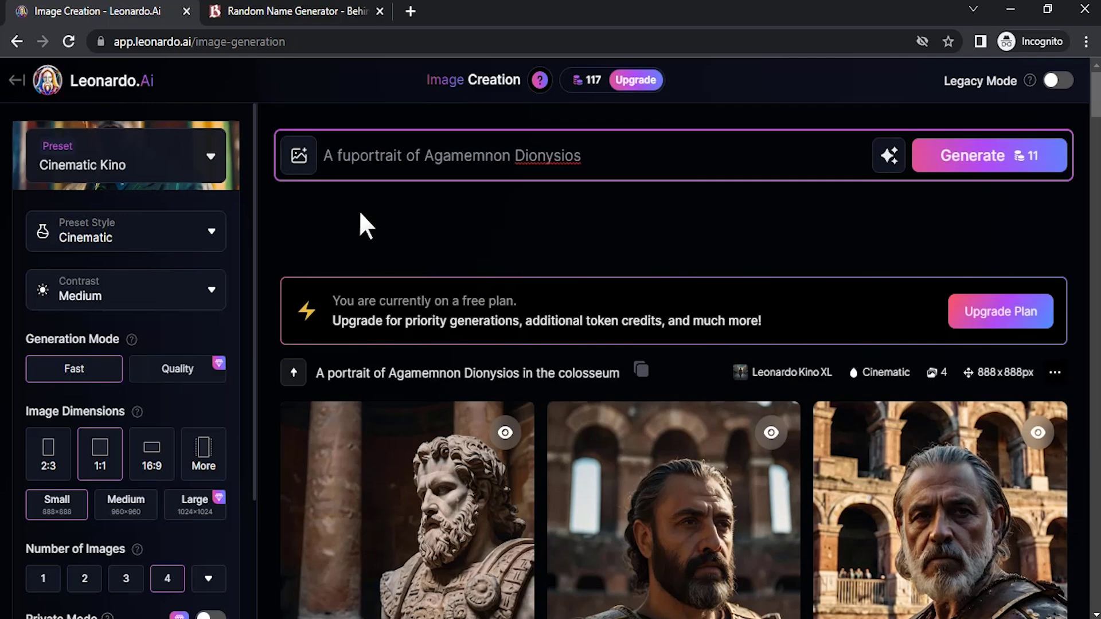
{"action": "type", "text": "l"}
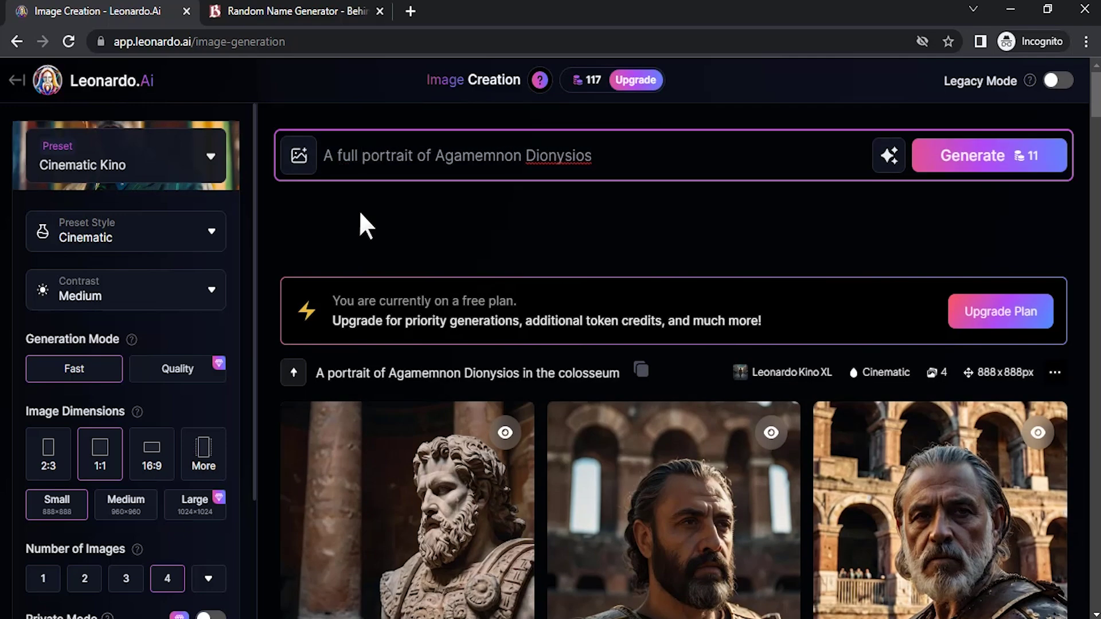
{"action": "left_click_drag", "start_coordinate": [625, 155], "coordinate": [457, 155]}
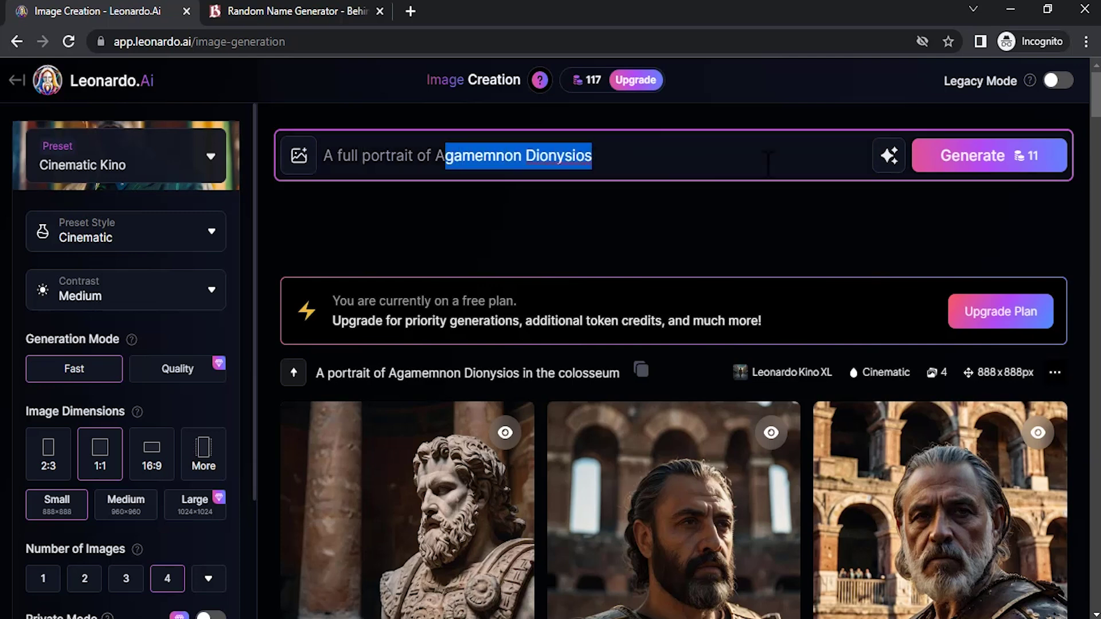
{"action": "left_click", "coordinate": [990, 165]}
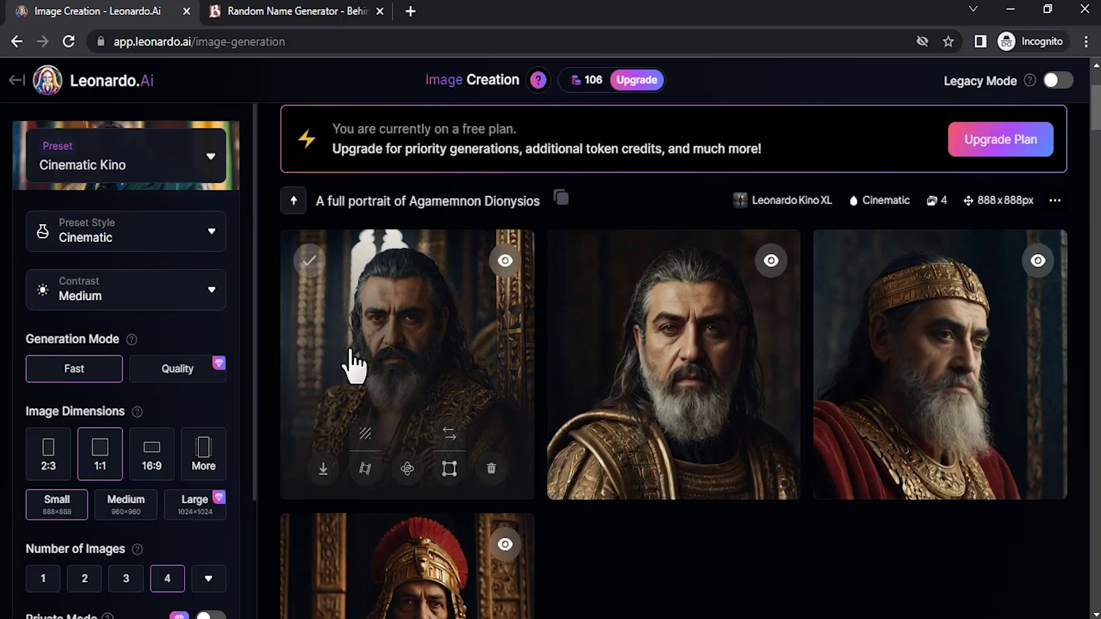
{"action": "scroll", "coordinate": [516, 372], "scroll_direction": "down", "scroll_amount": 20}
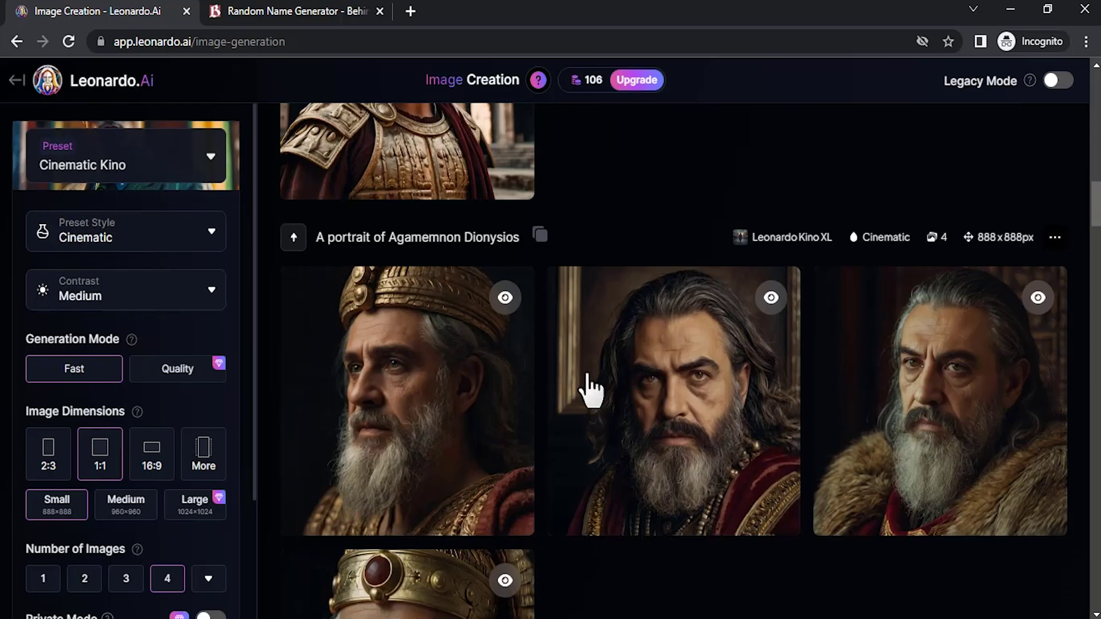
{"action": "scroll", "coordinate": [590, 390], "scroll_direction": "down", "scroll_amount": 10}
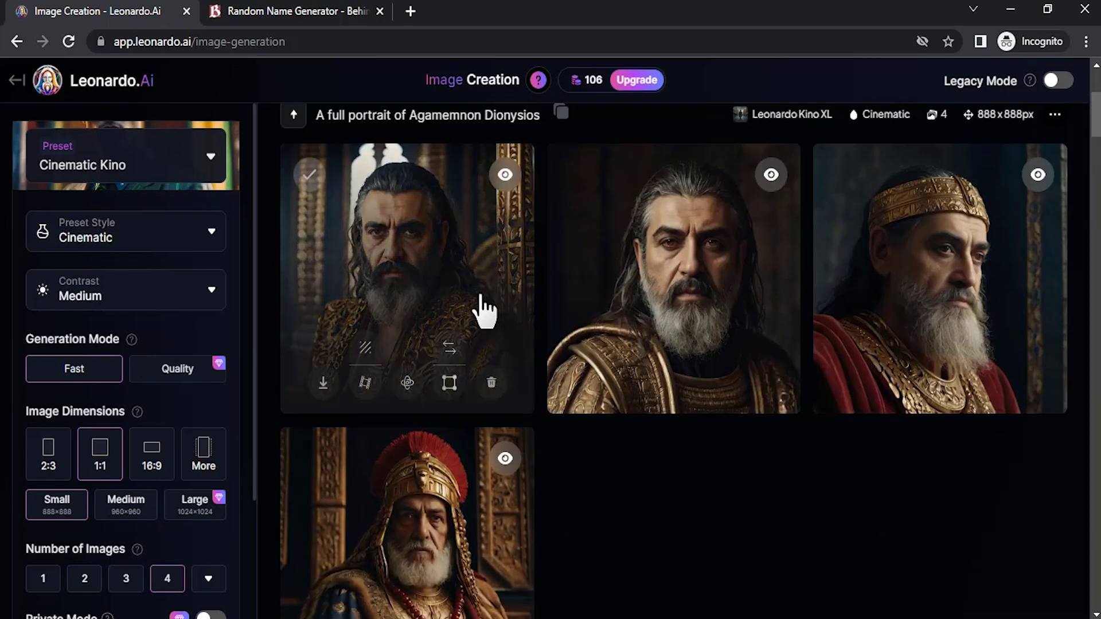
{"action": "scroll", "coordinate": [634, 320], "scroll_direction": "up", "scroll_amount": 2}
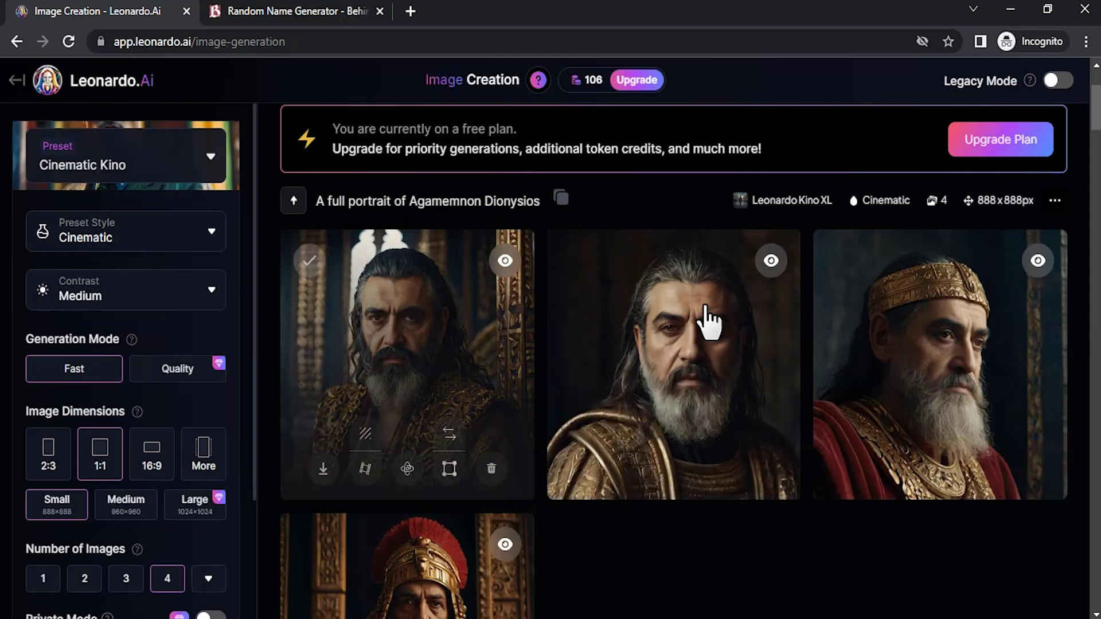
{"action": "scroll", "coordinate": [755, 369], "scroll_direction": "down", "scroll_amount": 10}
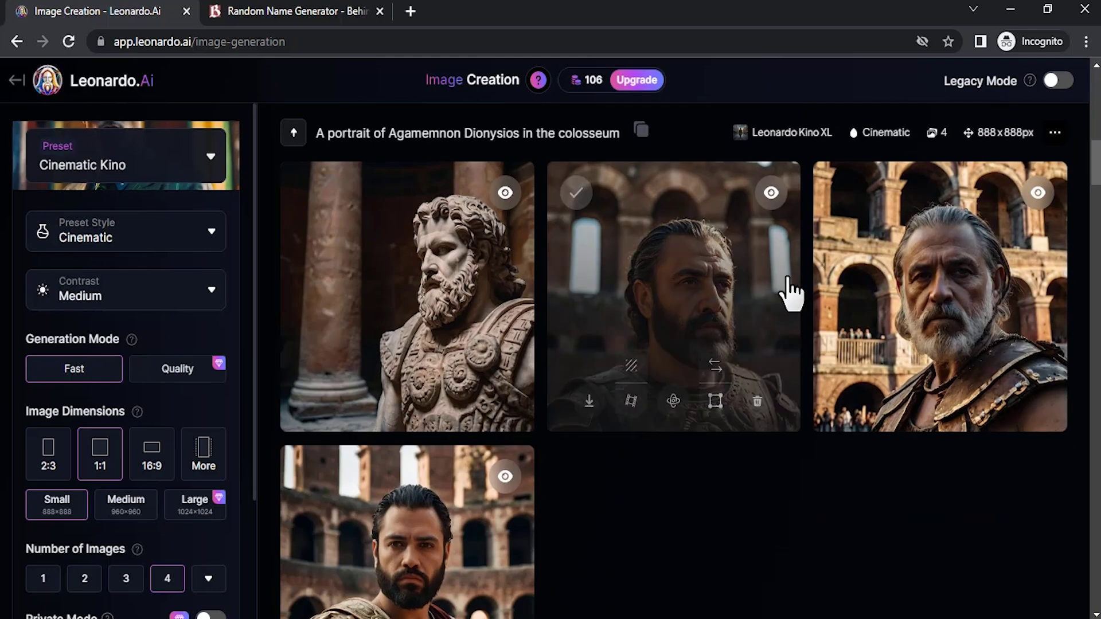
{"action": "scroll", "coordinate": [882, 302], "scroll_direction": "down", "scroll_amount": 8}
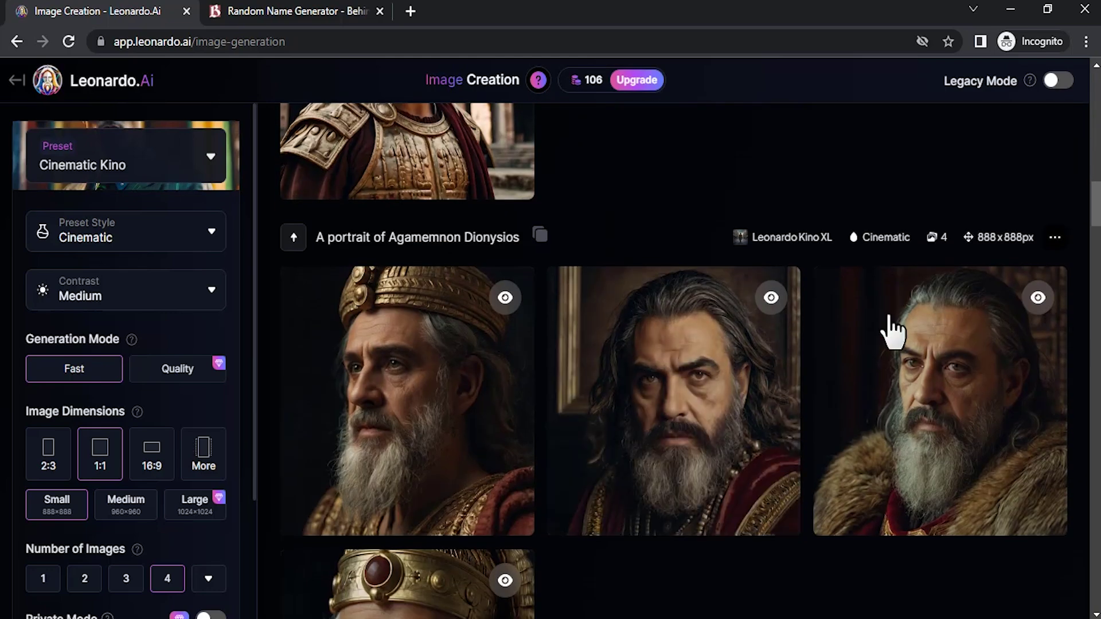
Reset the name generator to feminine Spanish names, with Greek unticked.
{"action": "scroll", "coordinate": [418, 342], "scroll_direction": "up", "scroll_amount": 15}
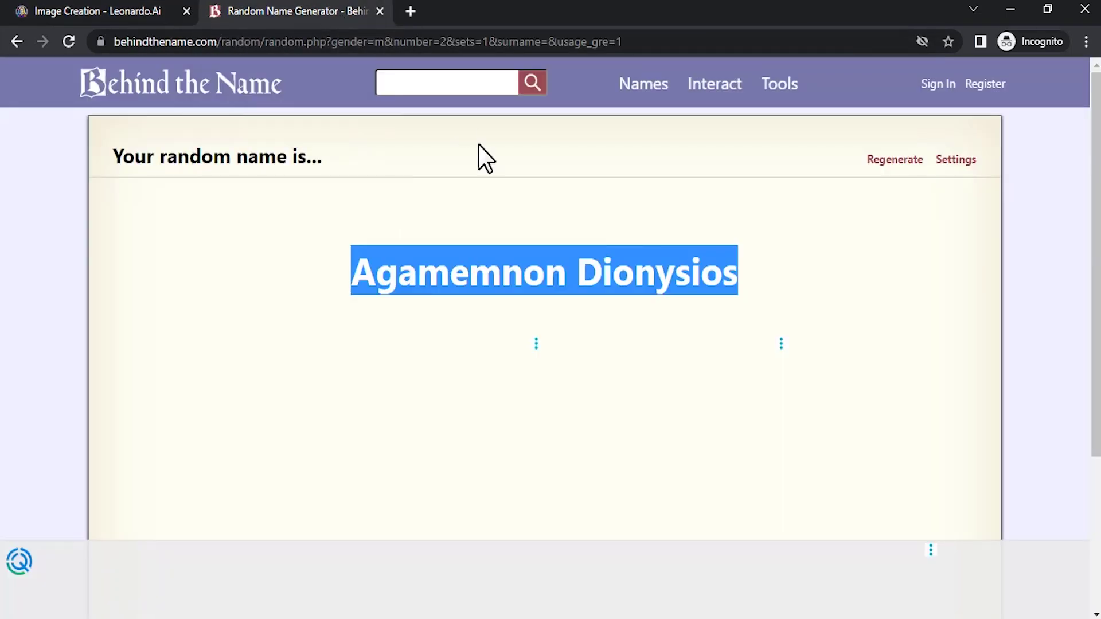
{"action": "left_click", "coordinate": [16, 40]}
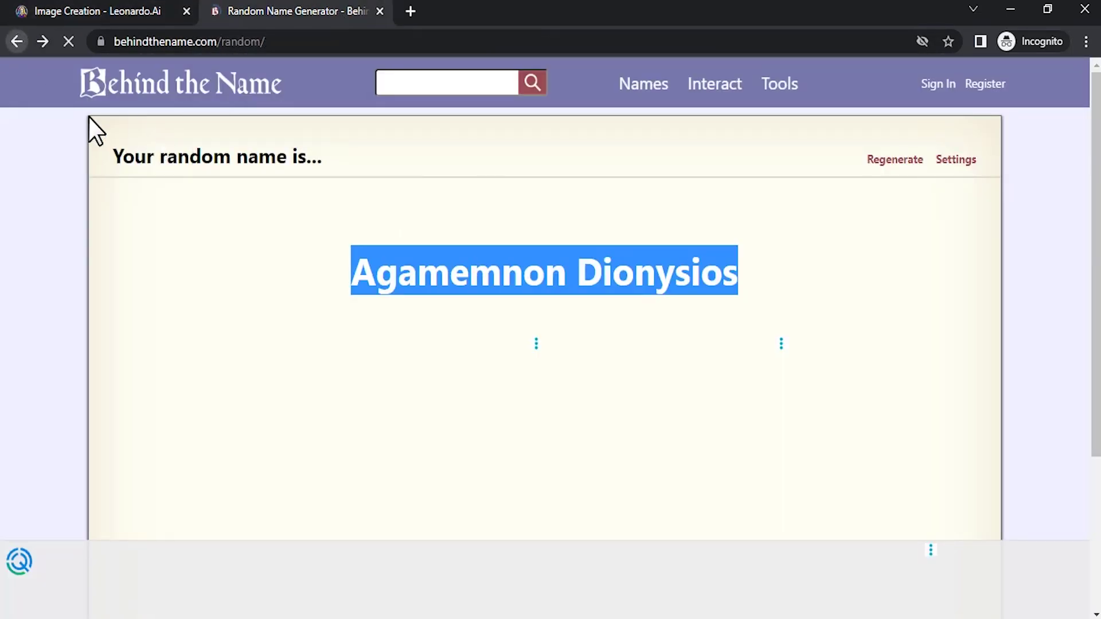
{"action": "scroll", "coordinate": [430, 294], "scroll_direction": "up", "scroll_amount": 10}
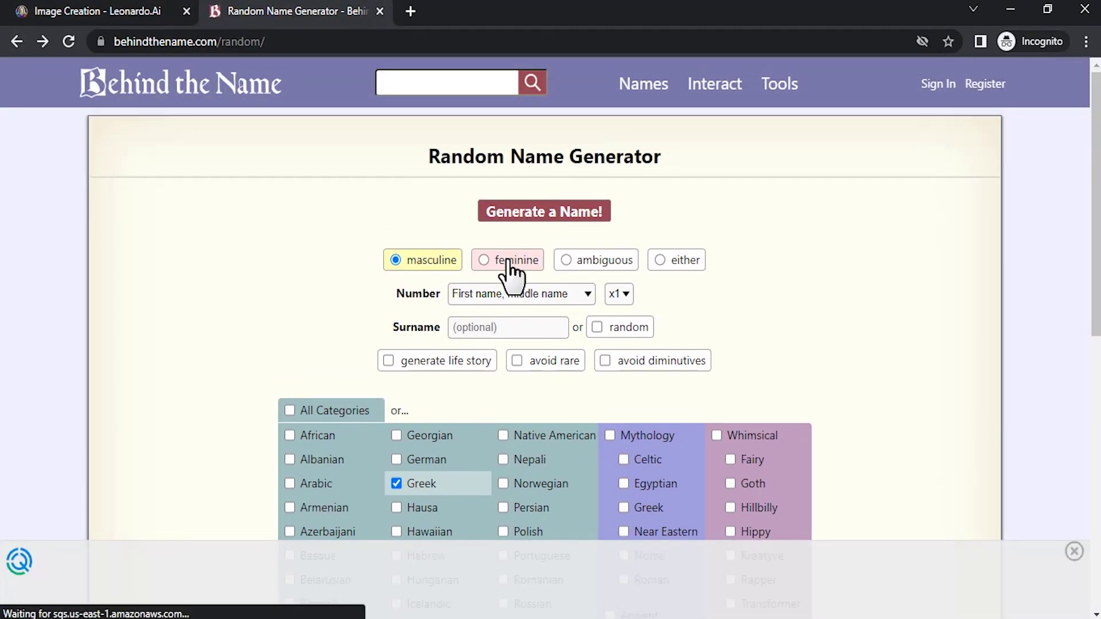
{"action": "left_click", "coordinate": [511, 263]}
{"action": "scroll", "coordinate": [502, 309], "scroll_direction": "down", "scroll_amount": 5}
{"action": "scroll", "coordinate": [490, 367], "scroll_direction": "down", "scroll_amount": 1}
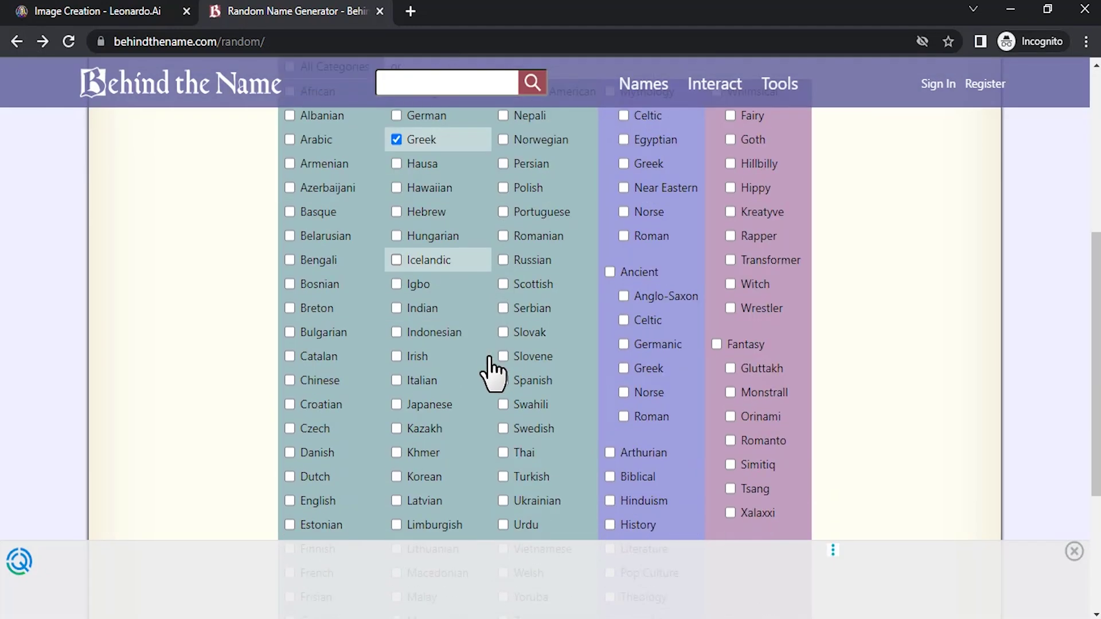
{"action": "left_click", "coordinate": [493, 373]}
{"action": "left_click", "coordinate": [423, 145]}
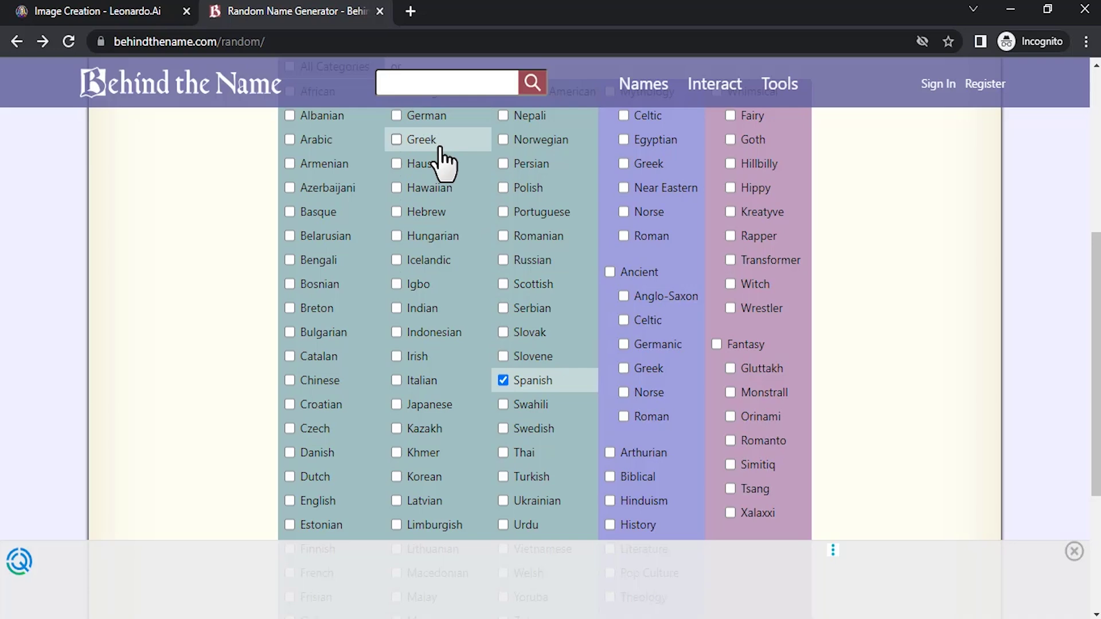
Generate a new random name, Renata Penélope, and select it.
{"action": "scroll", "coordinate": [522, 448], "scroll_direction": "down", "scroll_amount": 3}
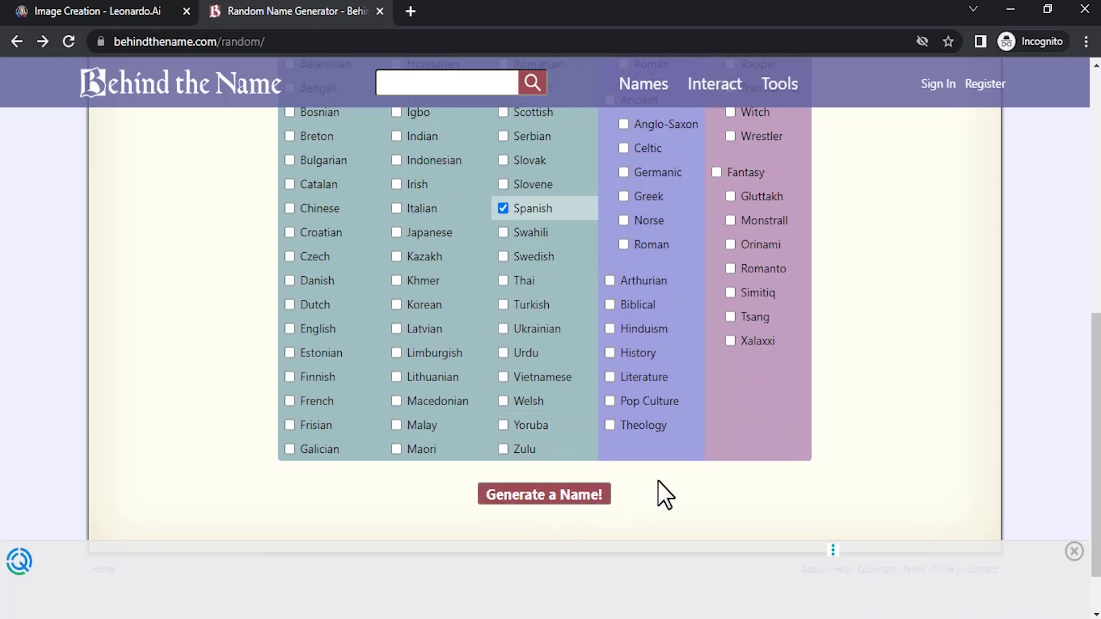
{"action": "left_click", "coordinate": [545, 494]}
{"action": "left_click_drag", "start_coordinate": [685, 270], "coordinate": [379, 280]}
{"action": "key", "text": "ctrl+c"}
Replace Agamemnon Dionysios with Renata Penélope in the prompt and generate her full portraits.
{"action": "left_click", "coordinate": [158, 10]}
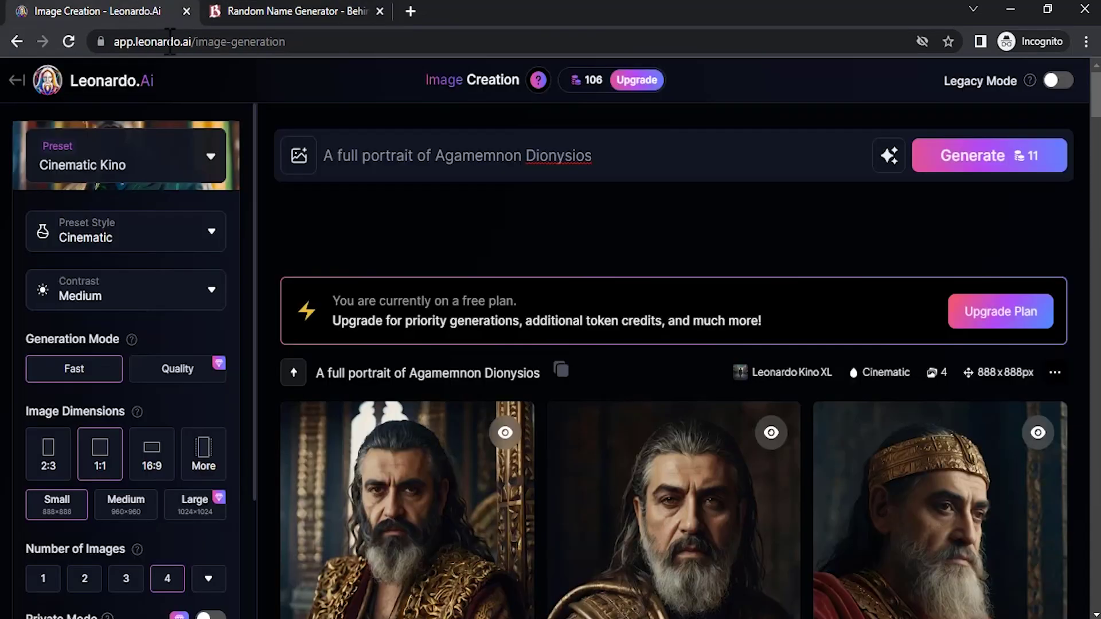
{"action": "left_click_drag", "start_coordinate": [592, 155], "coordinate": [436, 155]}
{"action": "left_click_drag", "start_coordinate": [504, 140], "coordinate": [446, 156]}
{"action": "key", "text": "ctrl+v"}
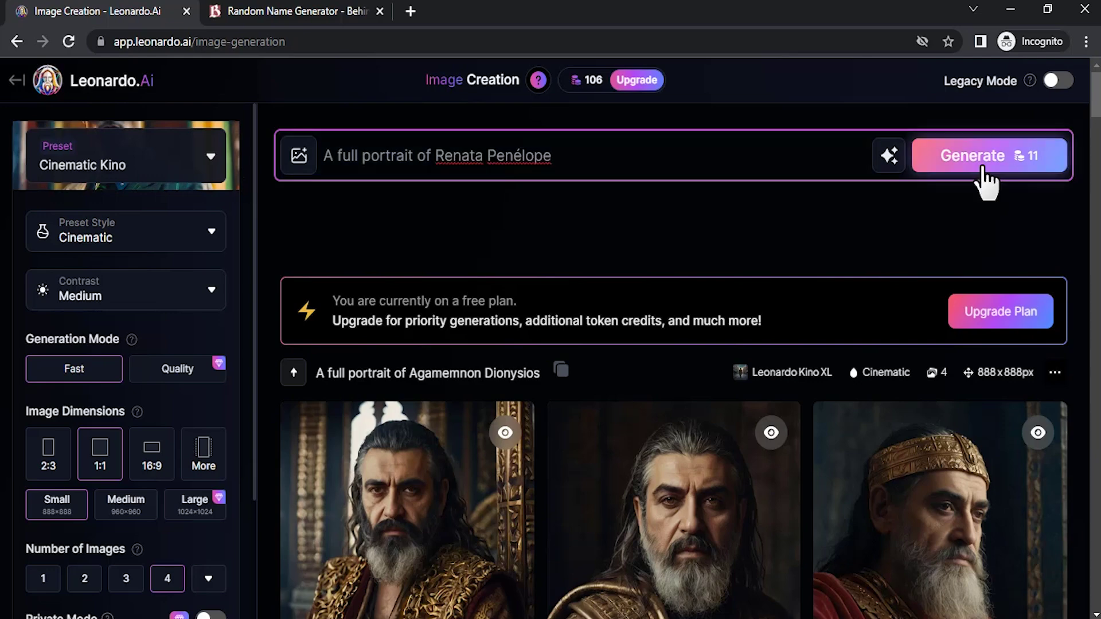
{"action": "left_click", "coordinate": [982, 184]}
{"action": "scroll", "coordinate": [458, 439], "scroll_direction": "up", "scroll_amount": 3}
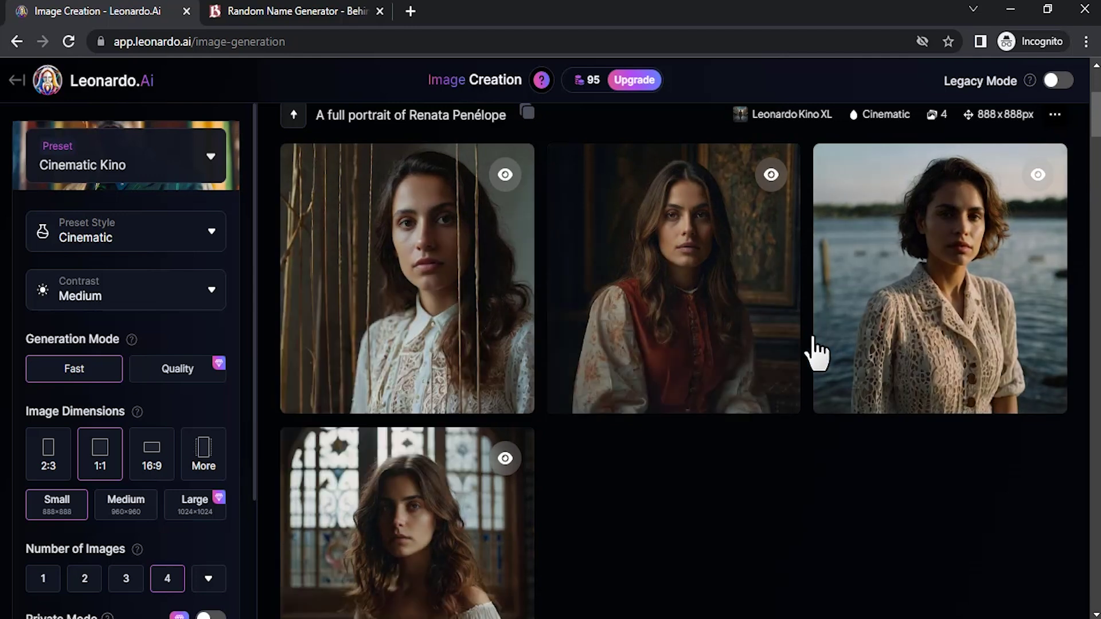
{"action": "scroll", "coordinate": [803, 350], "scroll_direction": "up", "scroll_amount": 5}
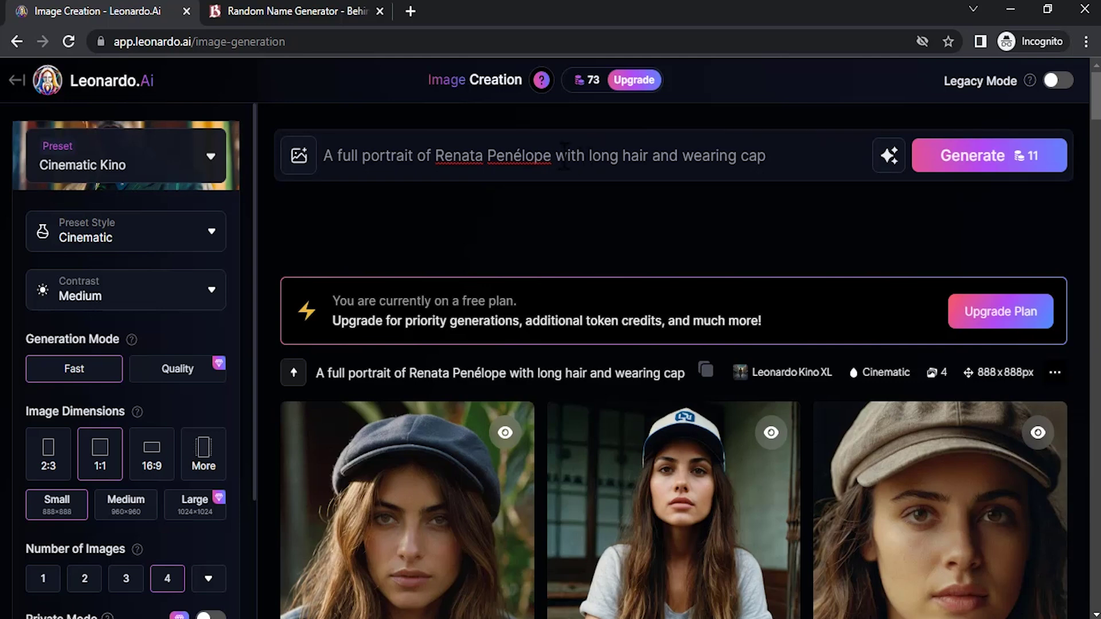
{"action": "left_click_drag", "start_coordinate": [593, 156], "coordinate": [631, 157]}
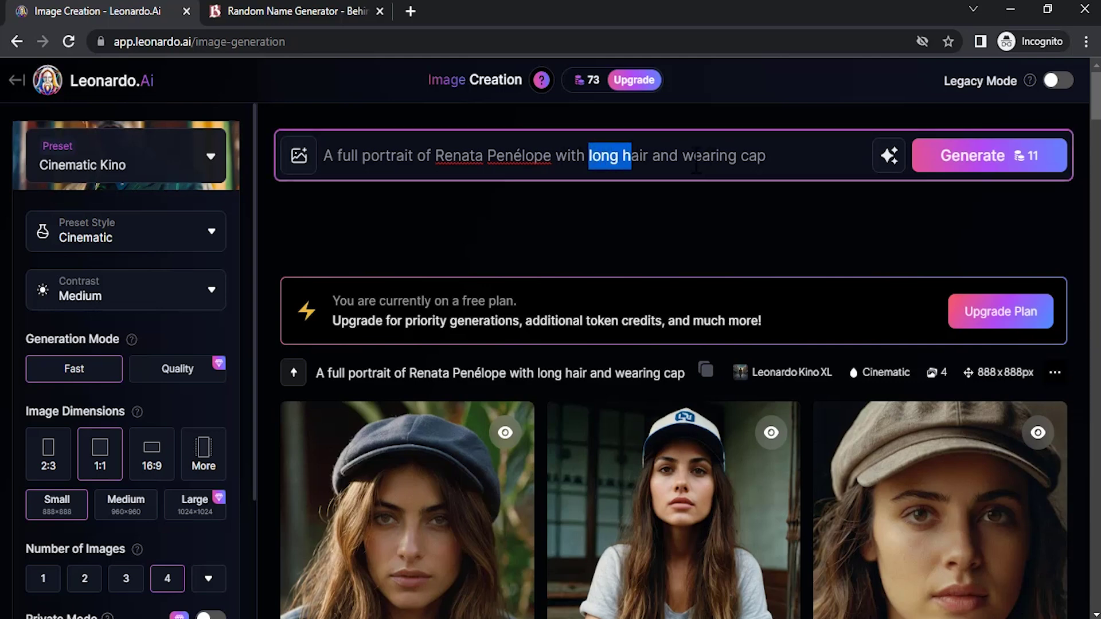
{"action": "left_click", "coordinate": [695, 163]}
{"action": "scroll", "coordinate": [674, 234], "scroll_direction": "down", "scroll_amount": 5}
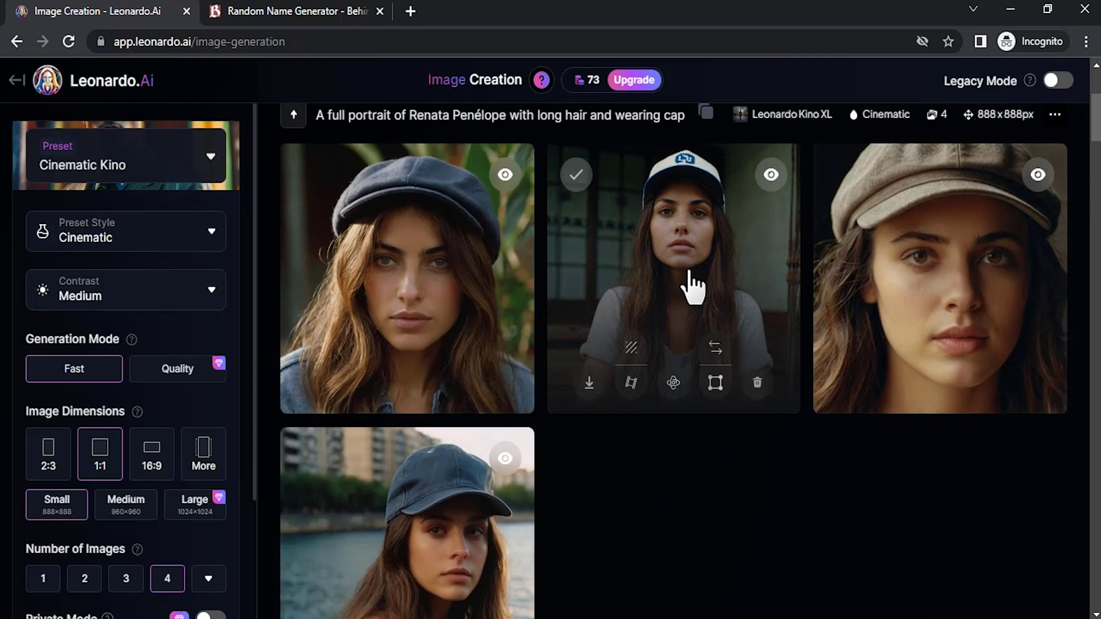